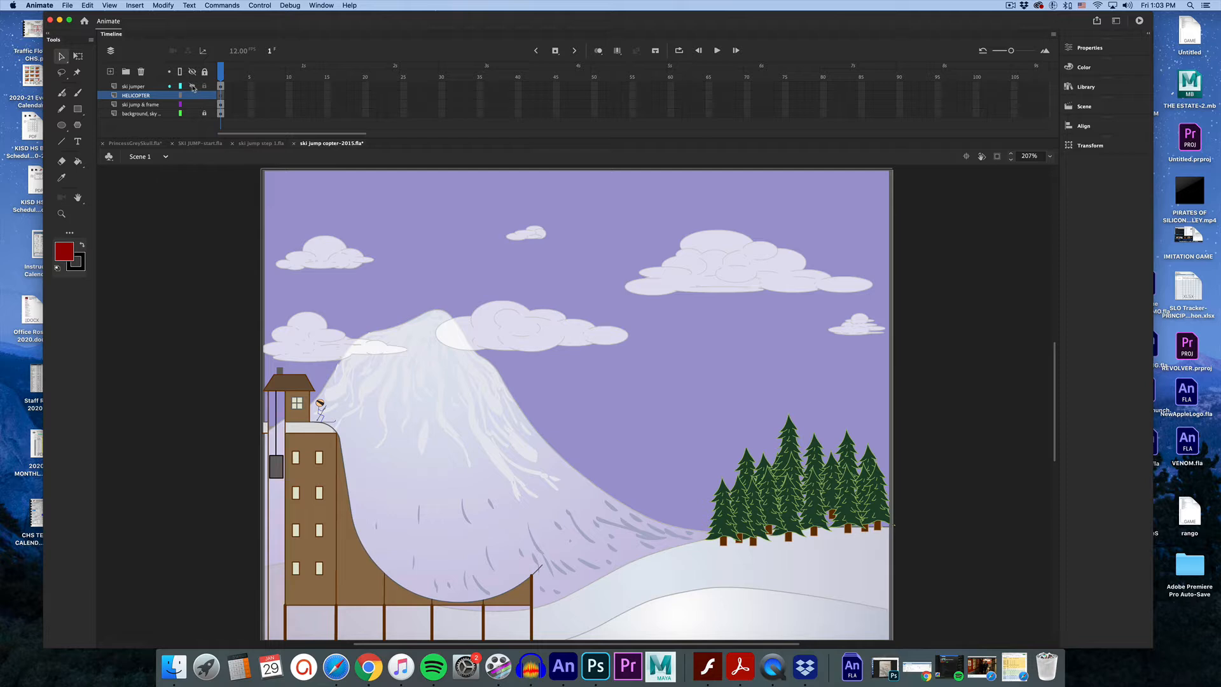
{"action": "left_click", "coordinate": [192, 87]}
{"action": "left_click", "coordinate": [193, 87]}
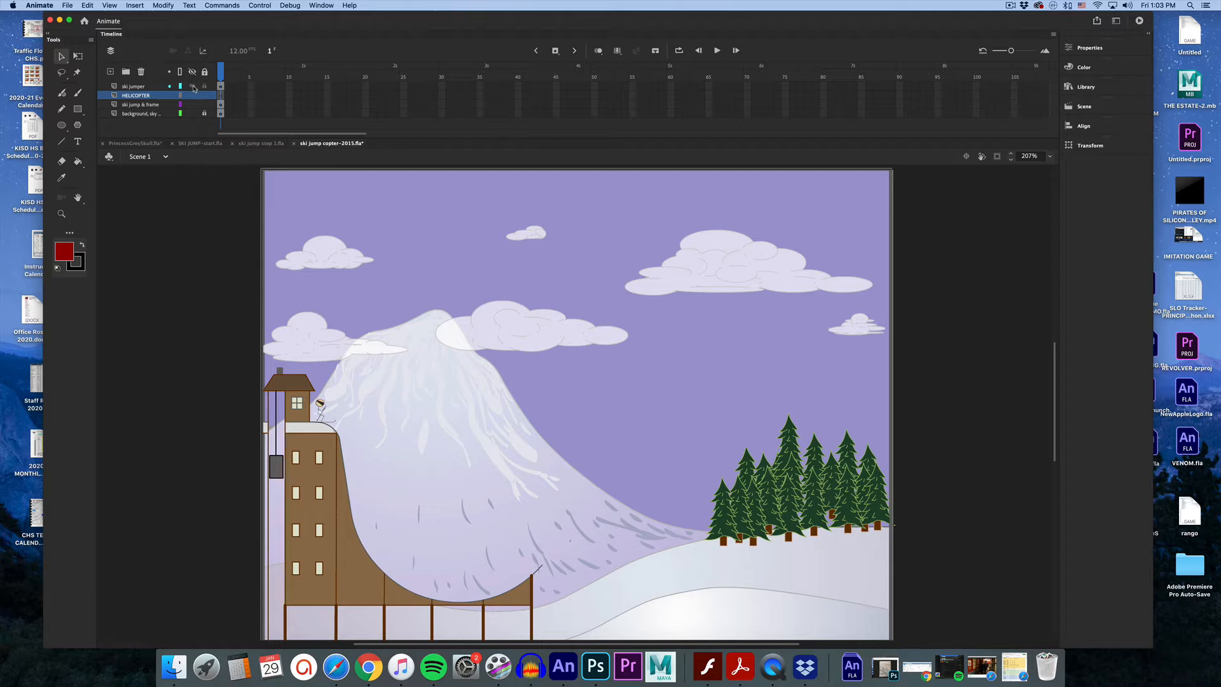
{"action": "left_click", "coordinate": [1107, 90]}
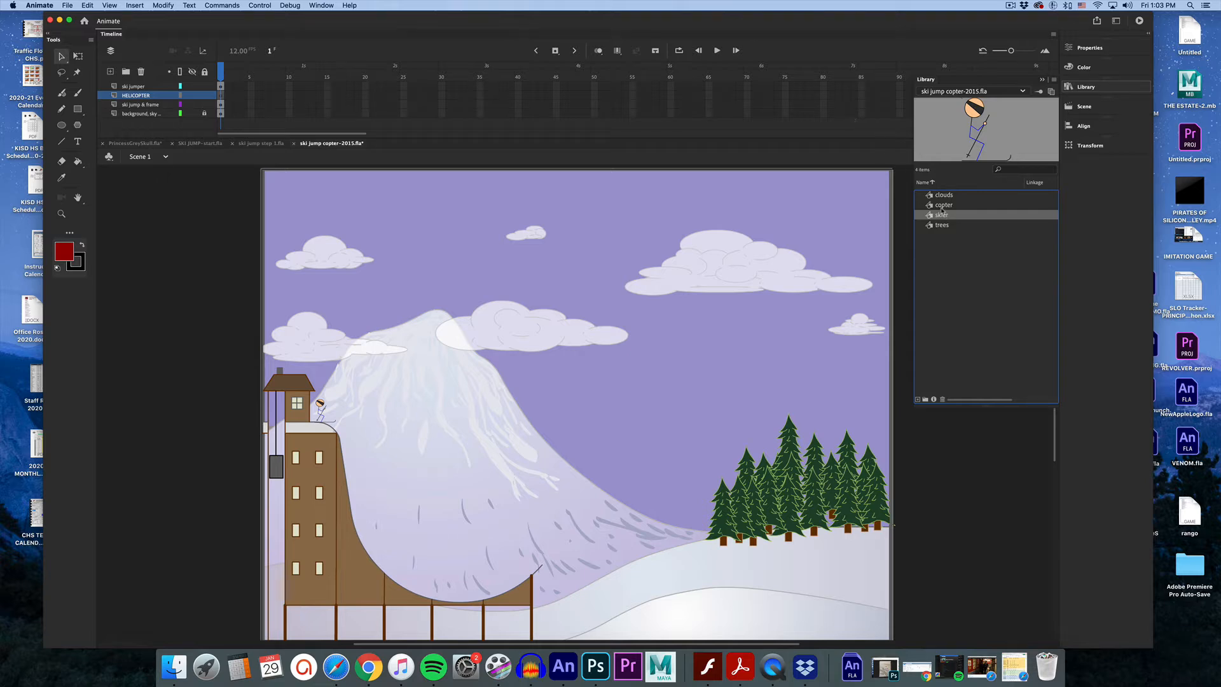
{"action": "left_click", "coordinate": [657, 20]}
{"action": "left_click_drag", "start_coordinate": [321, 407], "coordinate": [462, 414]}
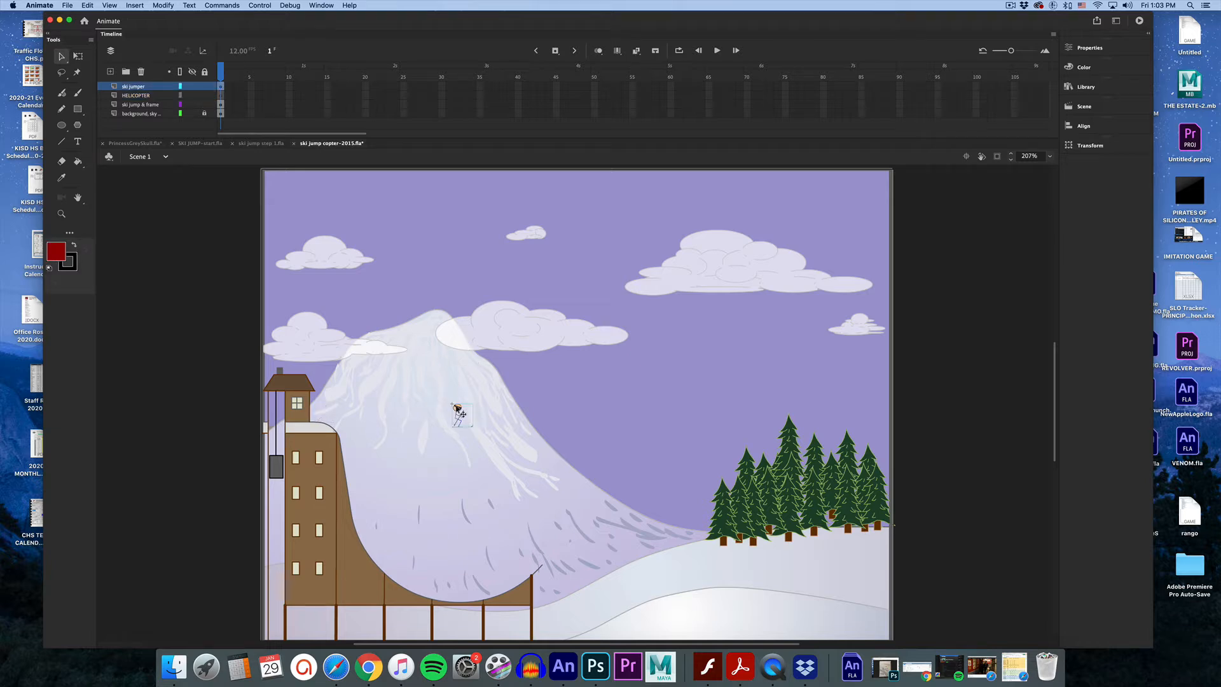
{"action": "key", "text": "super+z"}
Extend all four layers to frame 90 by inserting frames.
{"action": "left_click_drag", "start_coordinate": [901, 87], "coordinate": [905, 121]}
{"action": "right_click", "coordinate": [900, 117]}
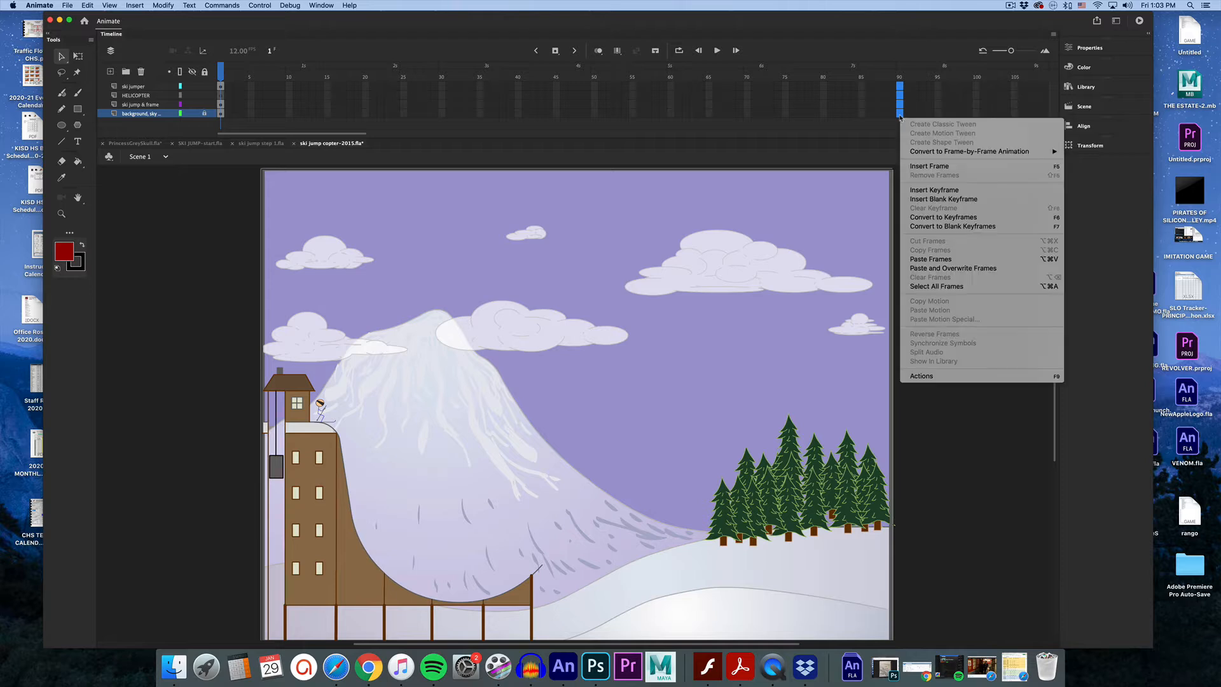
{"action": "left_click", "coordinate": [919, 168]}
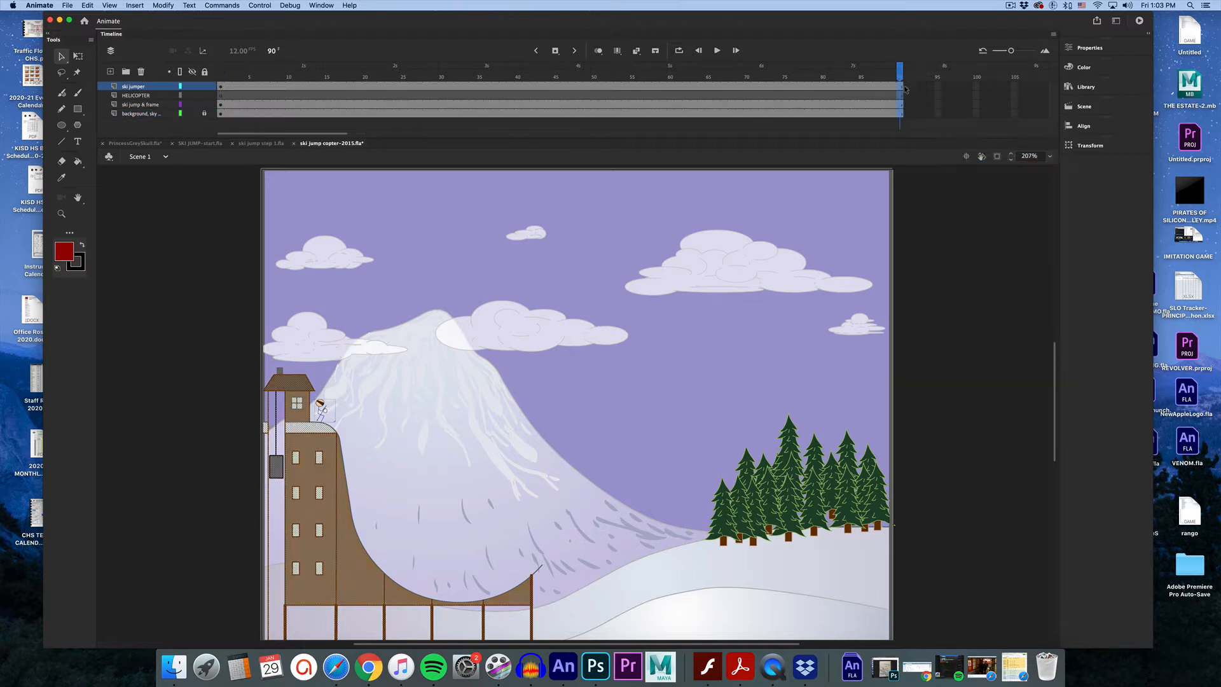
Create a motion tween on the ski jumper layer.
{"action": "left_click_drag", "start_coordinate": [900, 76], "coordinate": [227, 91]}
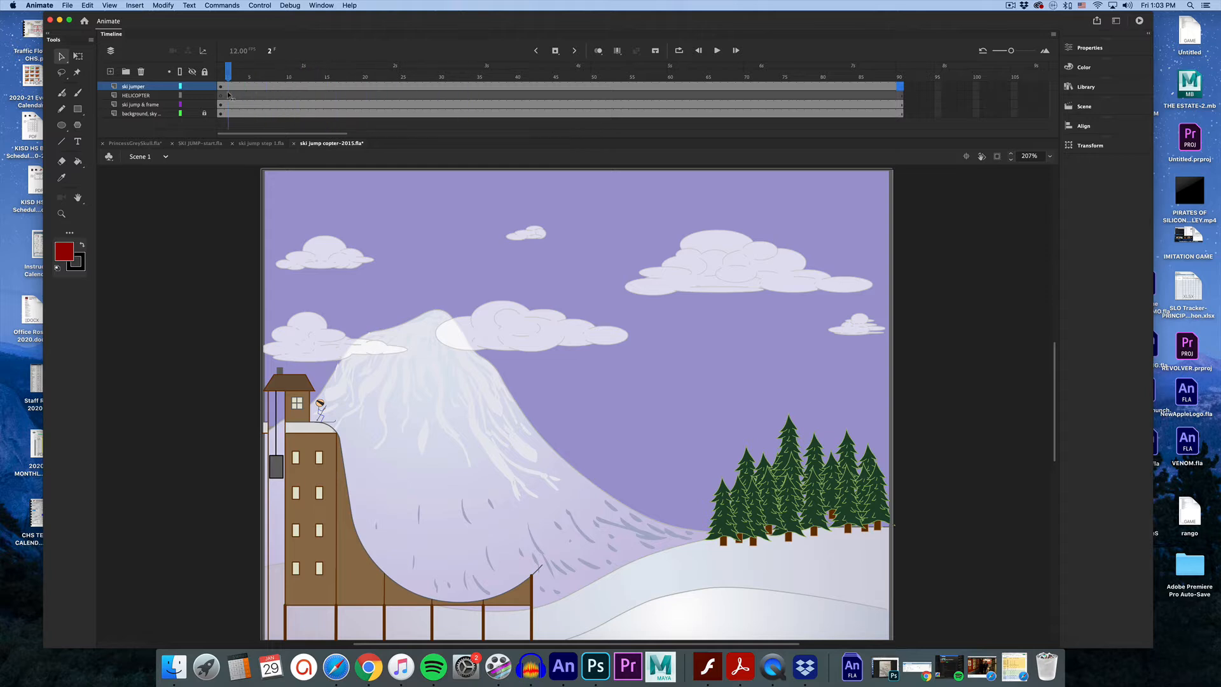
{"action": "left_click", "coordinate": [221, 88]}
{"action": "left_click", "coordinate": [282, 87]}
{"action": "right_click", "coordinate": [281, 87]}
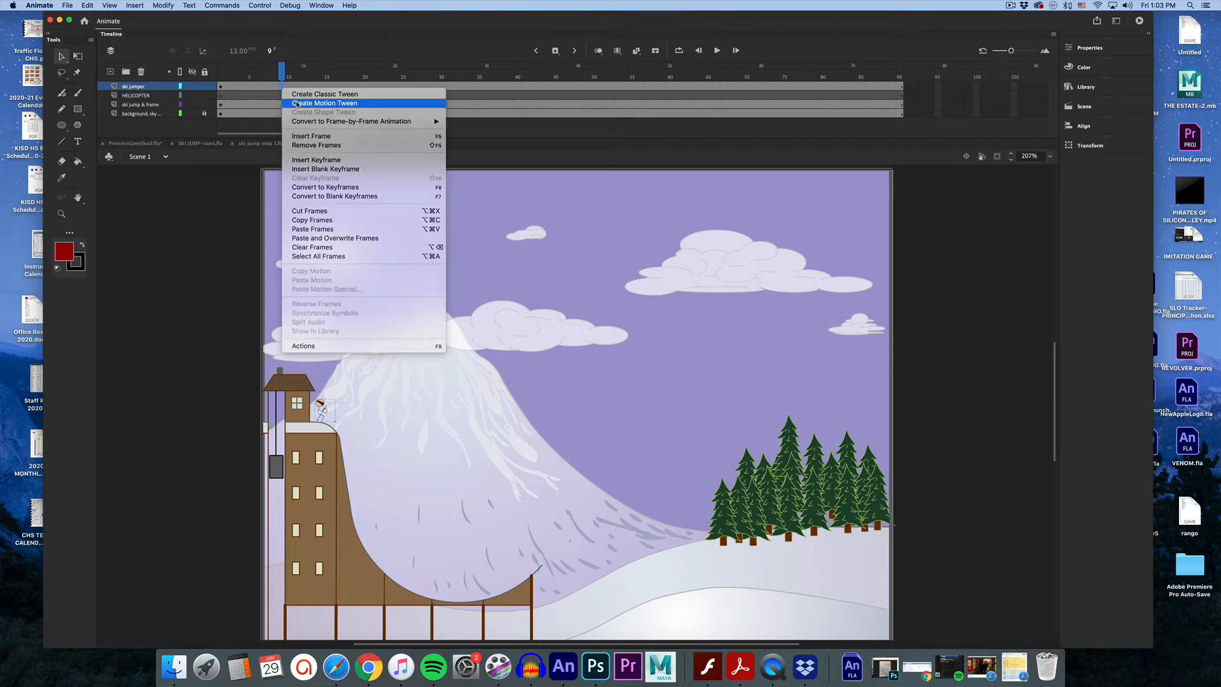
{"action": "left_click", "coordinate": [296, 103]}
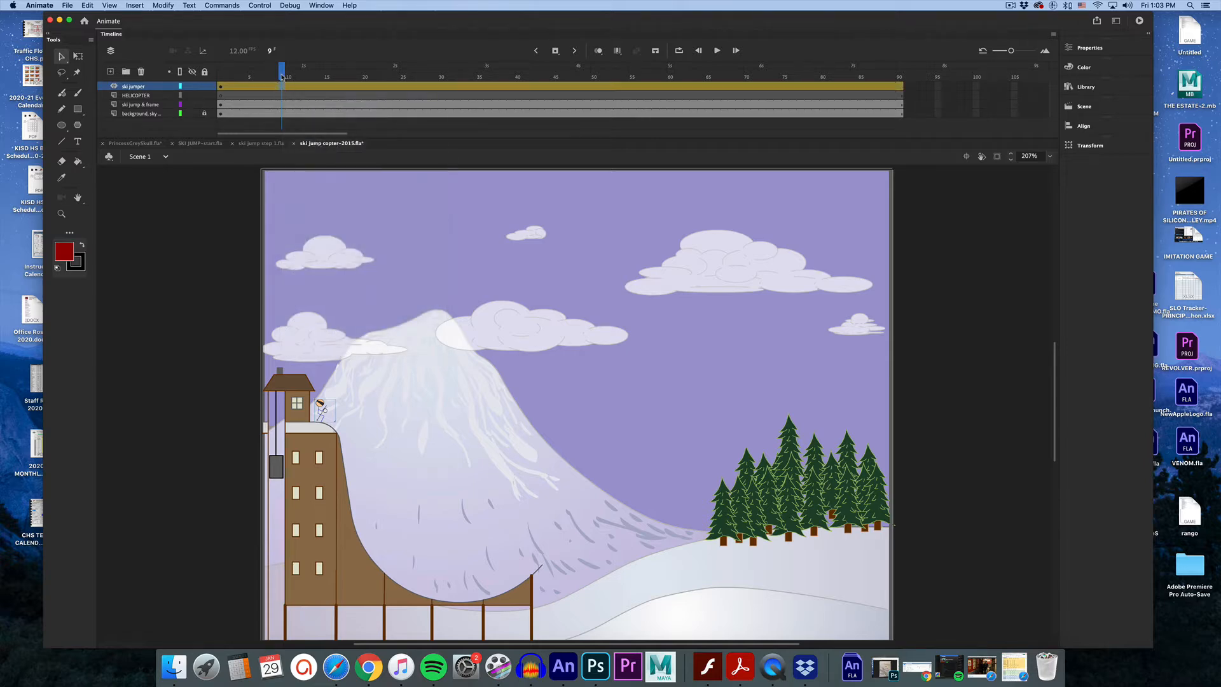
At frame 5, move the skier forward and down onto the top of the jump slope.
{"action": "left_click_drag", "start_coordinate": [282, 68], "coordinate": [220, 78]}
{"action": "left_click", "coordinate": [61, 214]}
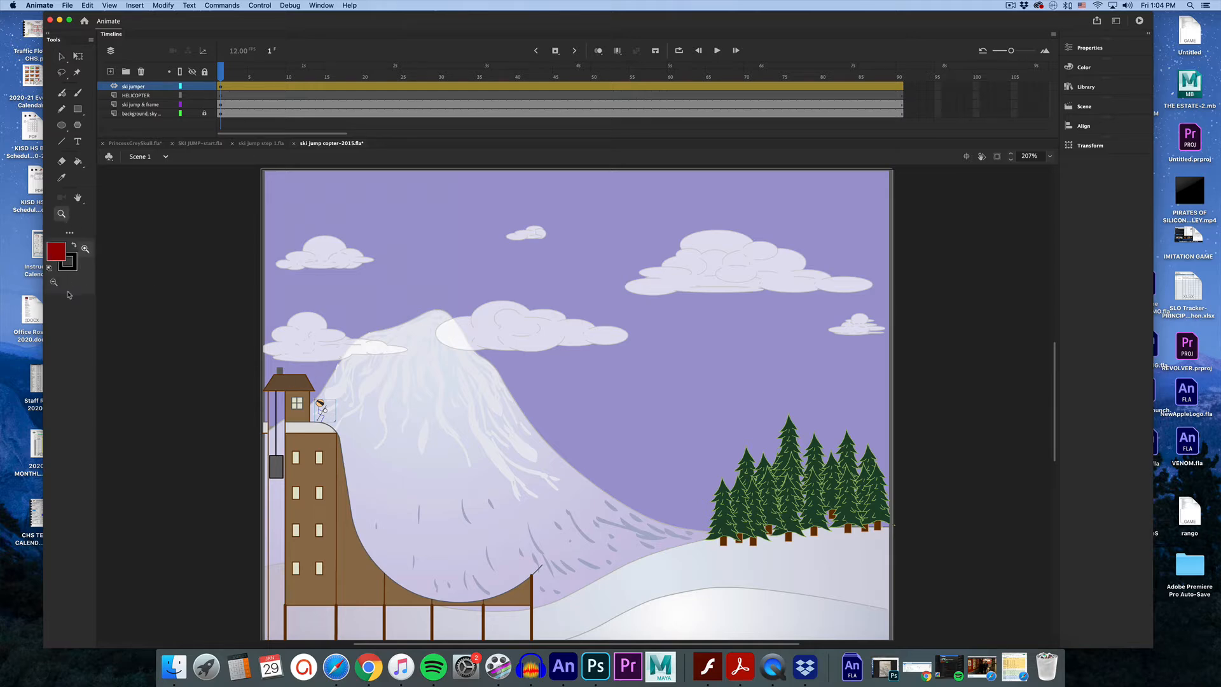
{"action": "left_click", "coordinate": [361, 438]}
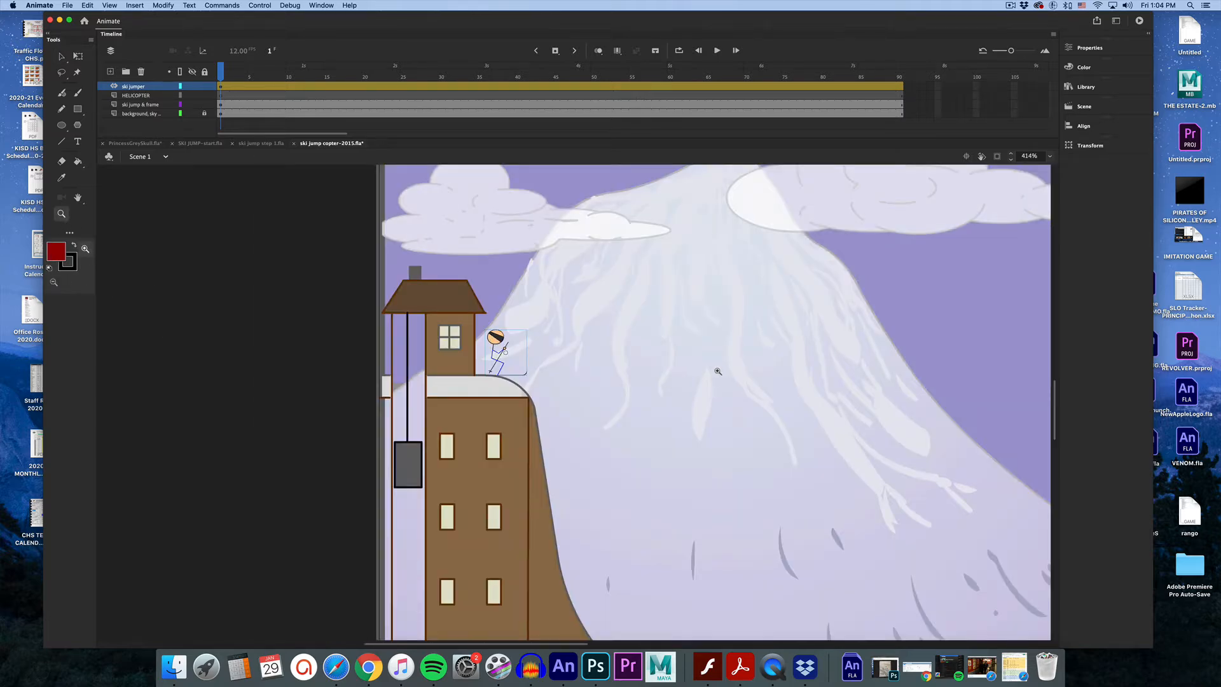
{"action": "scroll", "coordinate": [719, 373], "scroll_direction": "down", "scroll_amount": 5}
{"action": "scroll", "coordinate": [718, 373], "scroll_direction": "down", "scroll_amount": 2}
{"action": "scroll", "coordinate": [718, 373], "scroll_direction": "up", "scroll_amount": 5}
{"action": "scroll", "coordinate": [718, 373], "scroll_direction": "right", "scroll_amount": 6}
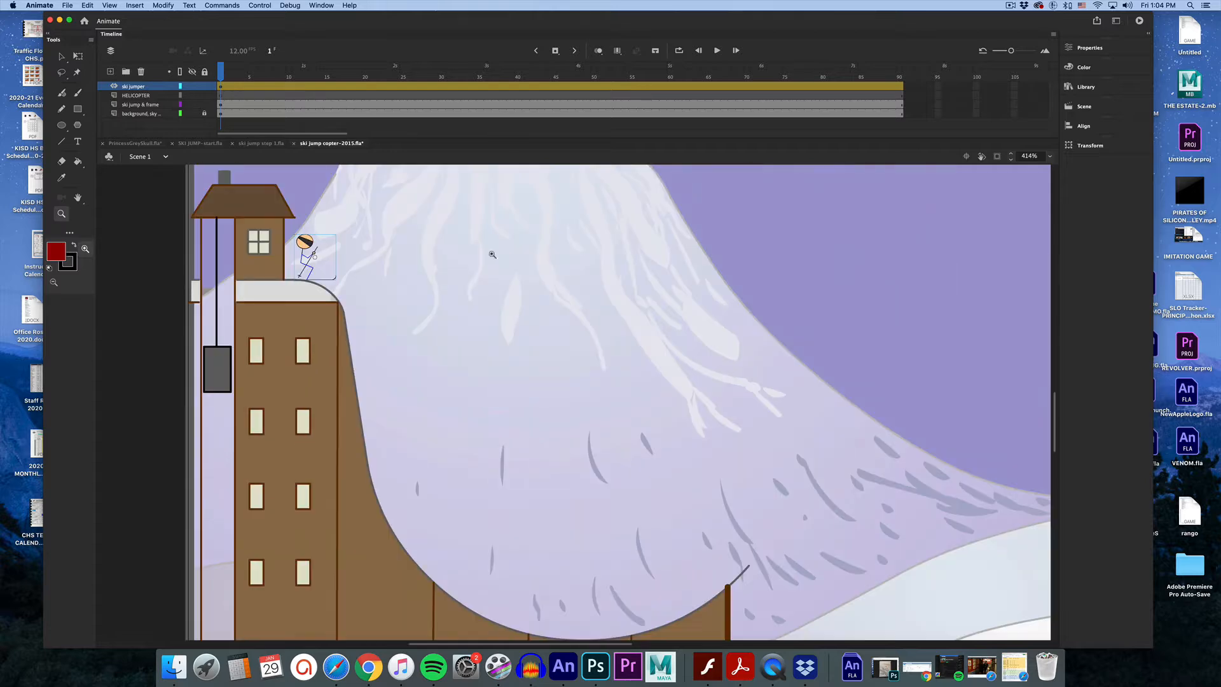
{"action": "left_click", "coordinate": [222, 77]}
{"action": "left_click_drag", "start_coordinate": [222, 76], "coordinate": [253, 76]}
{"action": "left_click", "coordinate": [61, 56]}
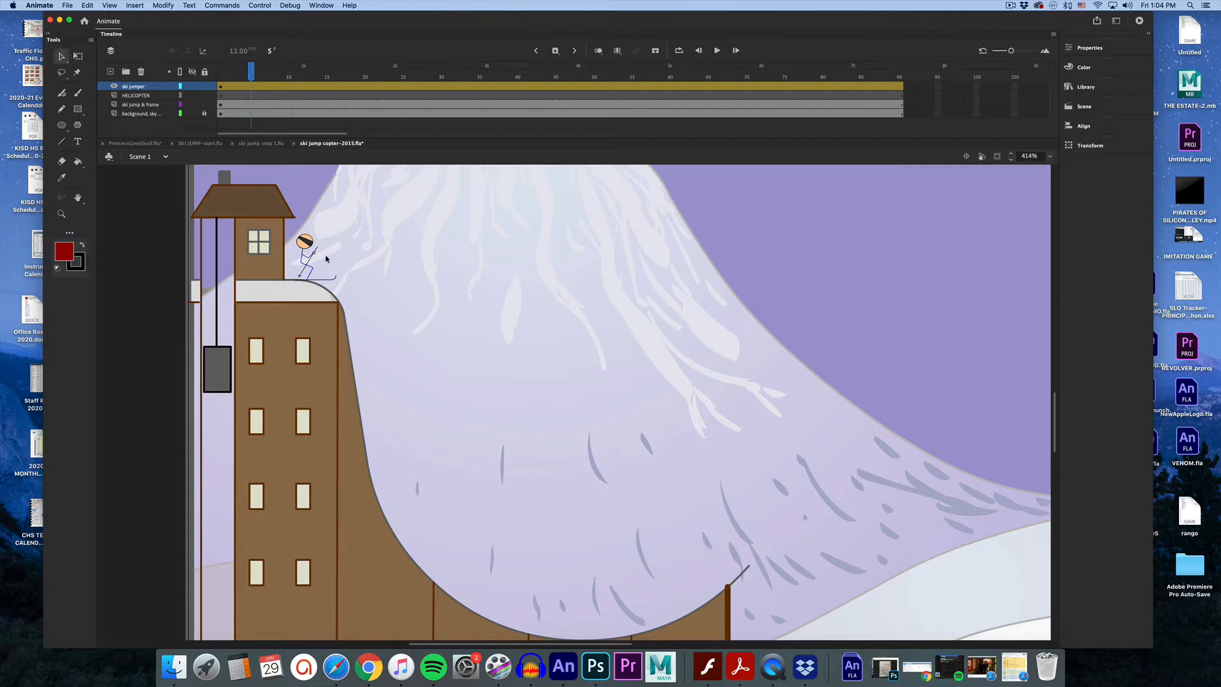
{"action": "left_click_drag", "start_coordinate": [308, 245], "coordinate": [353, 280]}
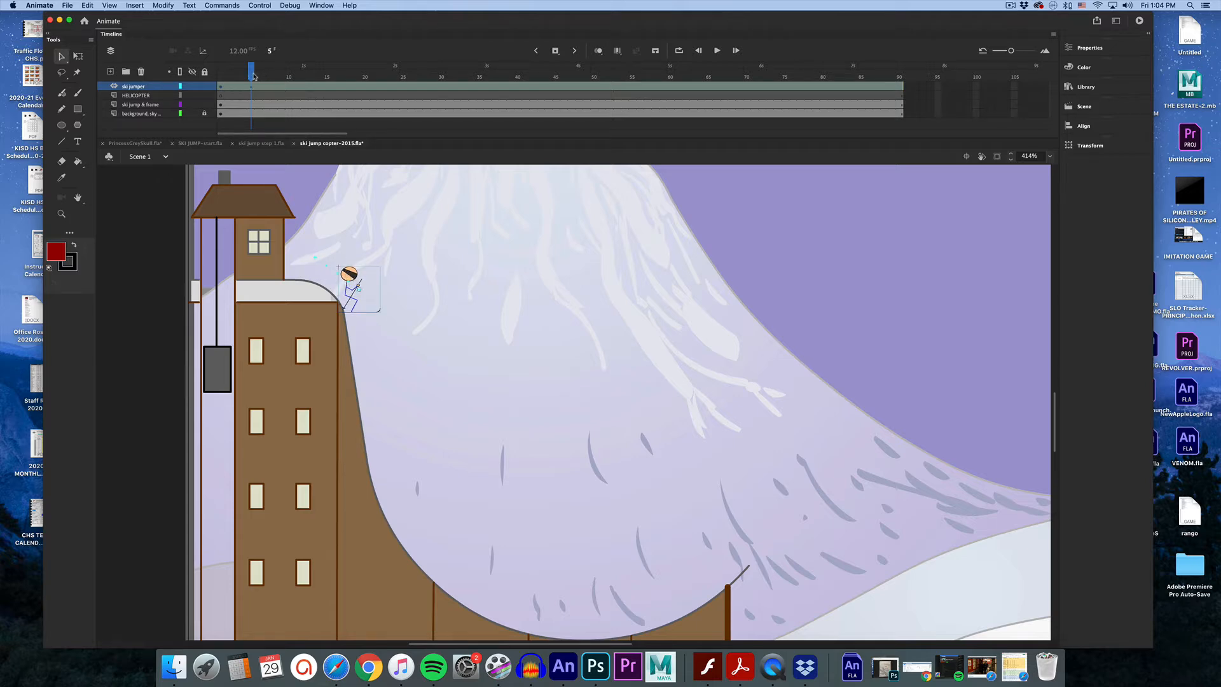
At frame 11, move the skier down to the bottom of the ramp's curve.
{"action": "mouse_move", "coordinate": [252, 72]}
{"action": "left_mouse_down"}
{"action": "mouse_move", "coordinate": [224, 72]}
{"action": "mouse_move", "coordinate": [252, 77]}
{"action": "left_mouse_up"}
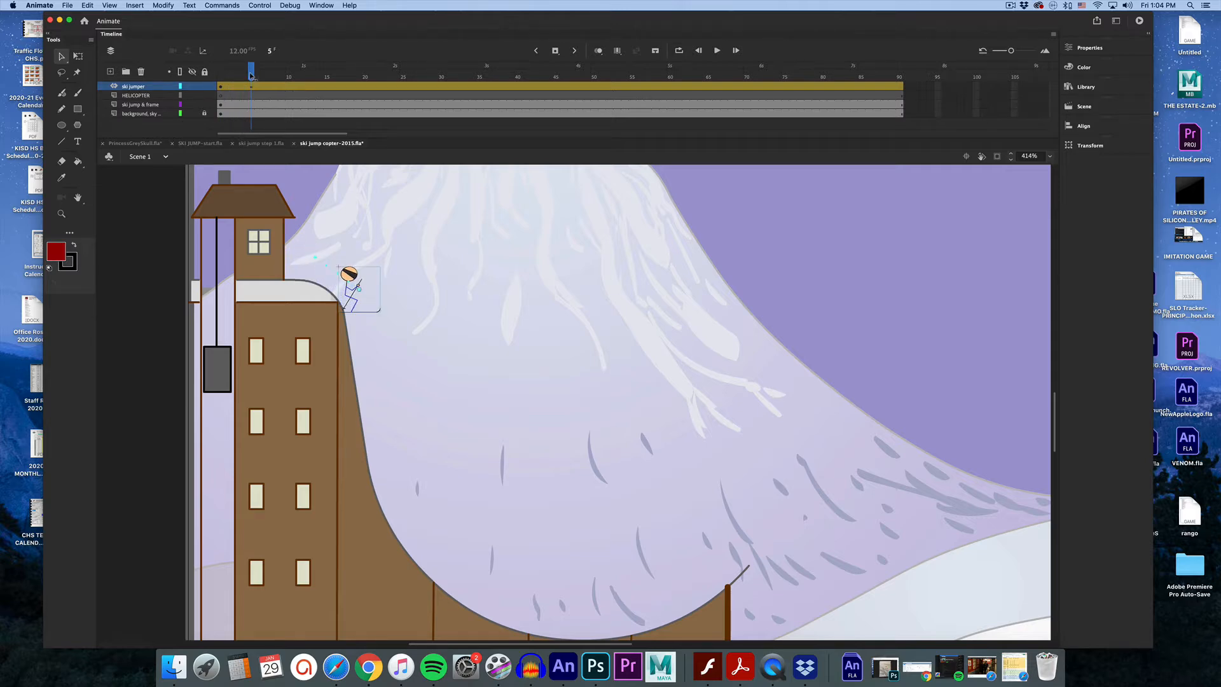
{"action": "left_click_drag", "start_coordinate": [252, 77], "coordinate": [298, 77]}
{"action": "left_click_drag", "start_coordinate": [355, 289], "coordinate": [442, 551]}
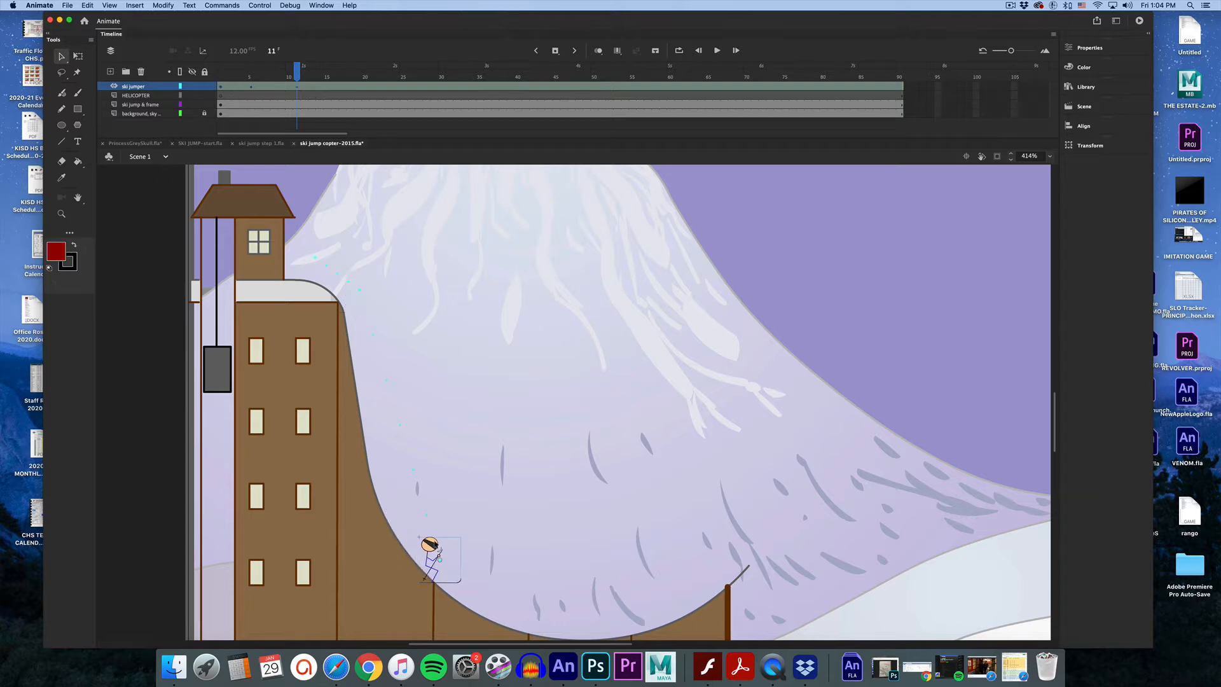
At frame 18, move the skier up to the end of the ramp's lip.
{"action": "mouse_move", "coordinate": [296, 71]}
{"action": "left_mouse_down"}
{"action": "mouse_move", "coordinate": [224, 73]}
{"action": "mouse_move", "coordinate": [297, 73]}
{"action": "left_mouse_up"}
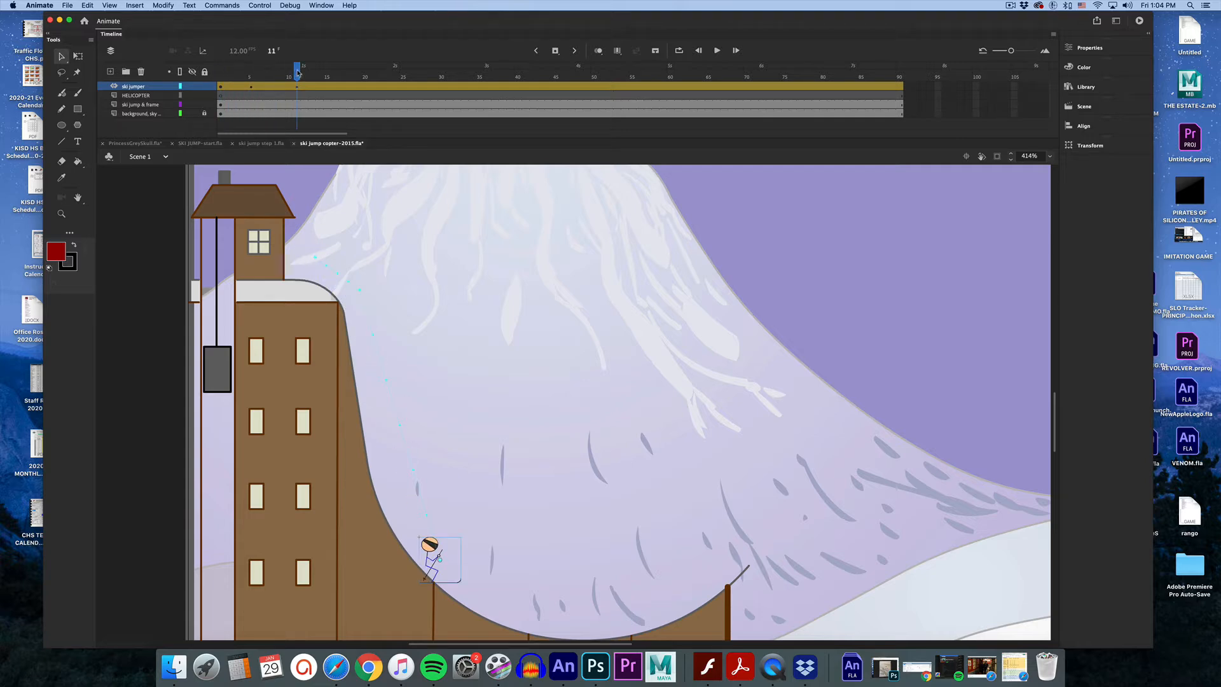
{"action": "left_click_drag", "start_coordinate": [297, 73], "coordinate": [354, 75]}
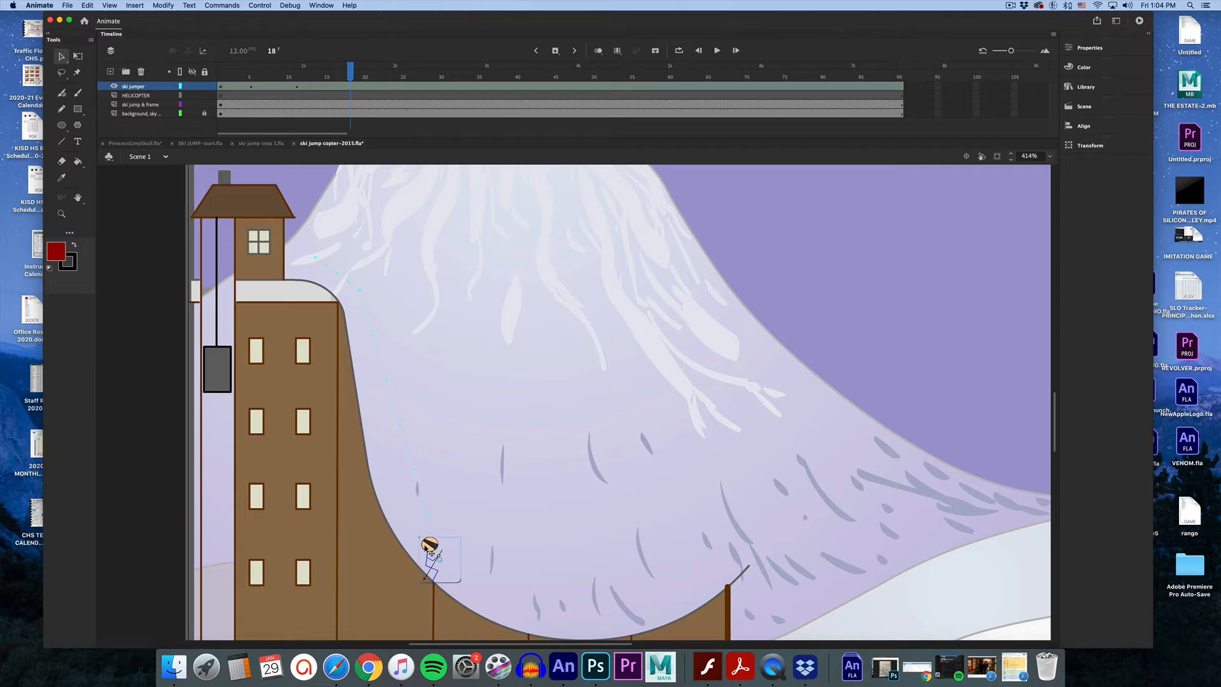
{"action": "left_click_drag", "start_coordinate": [436, 555], "coordinate": [735, 526]}
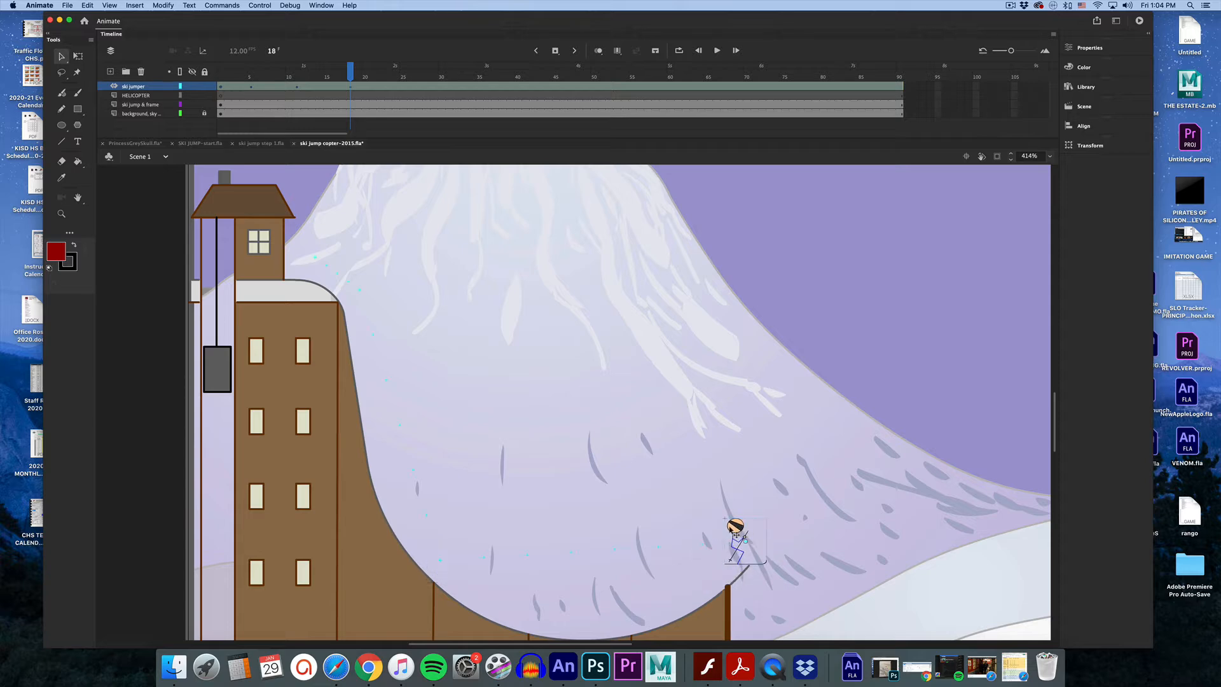
Scrub through the tween's keyframes to review the skier's motion along the ramp.
{"action": "mouse_move", "coordinate": [354, 64]}
{"action": "left_mouse_down"}
{"action": "mouse_move", "coordinate": [230, 76]}
{"action": "mouse_move", "coordinate": [343, 76]}
{"action": "left_mouse_up"}
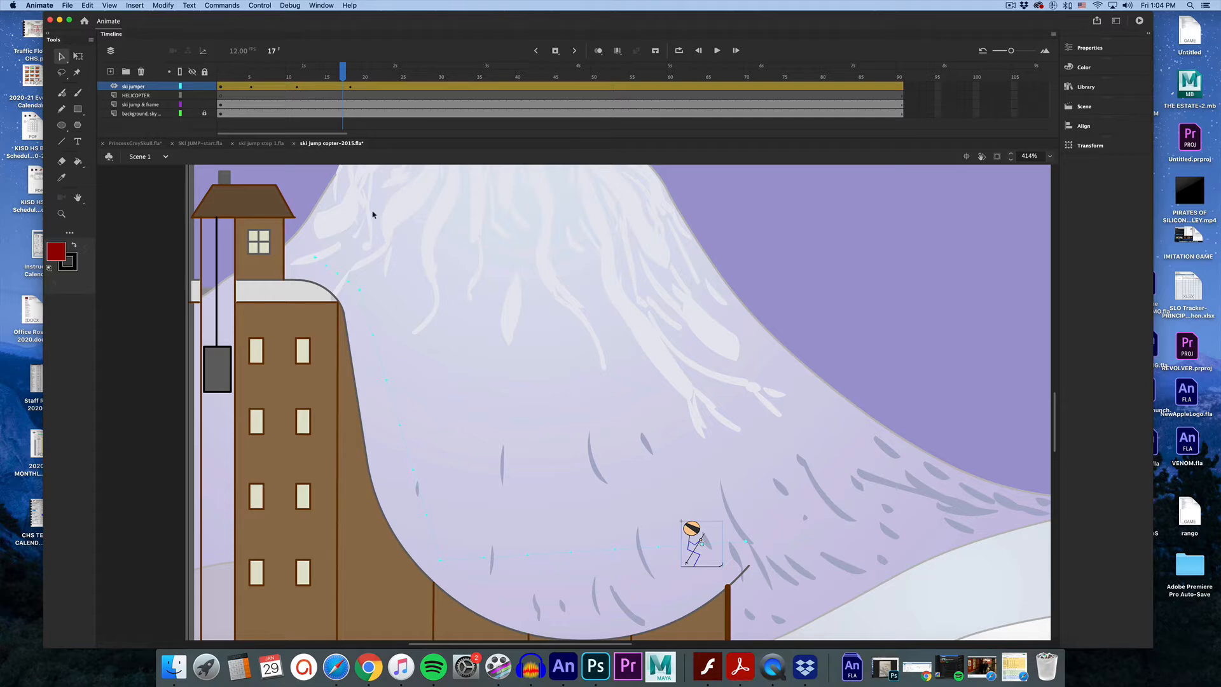
{"action": "left_click", "coordinate": [353, 77]}
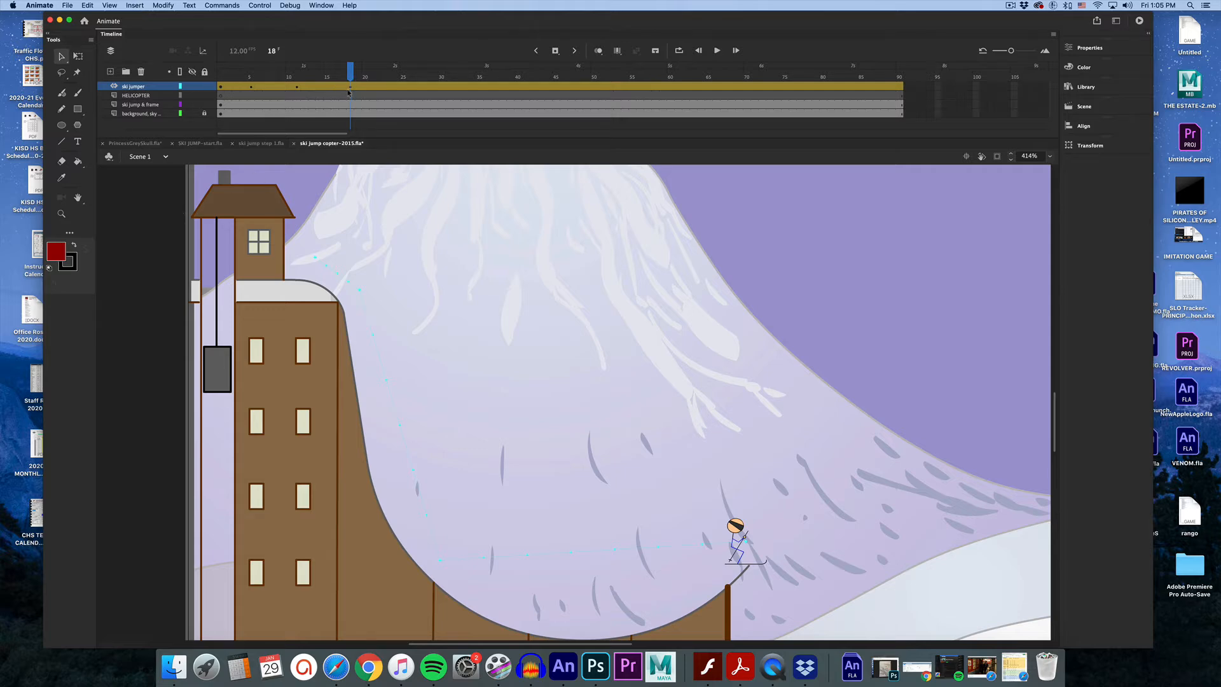
{"action": "mouse_move", "coordinate": [351, 78]}
{"action": "left_mouse_down"}
{"action": "mouse_move", "coordinate": [224, 79]}
{"action": "mouse_move", "coordinate": [349, 81]}
{"action": "left_mouse_up"}
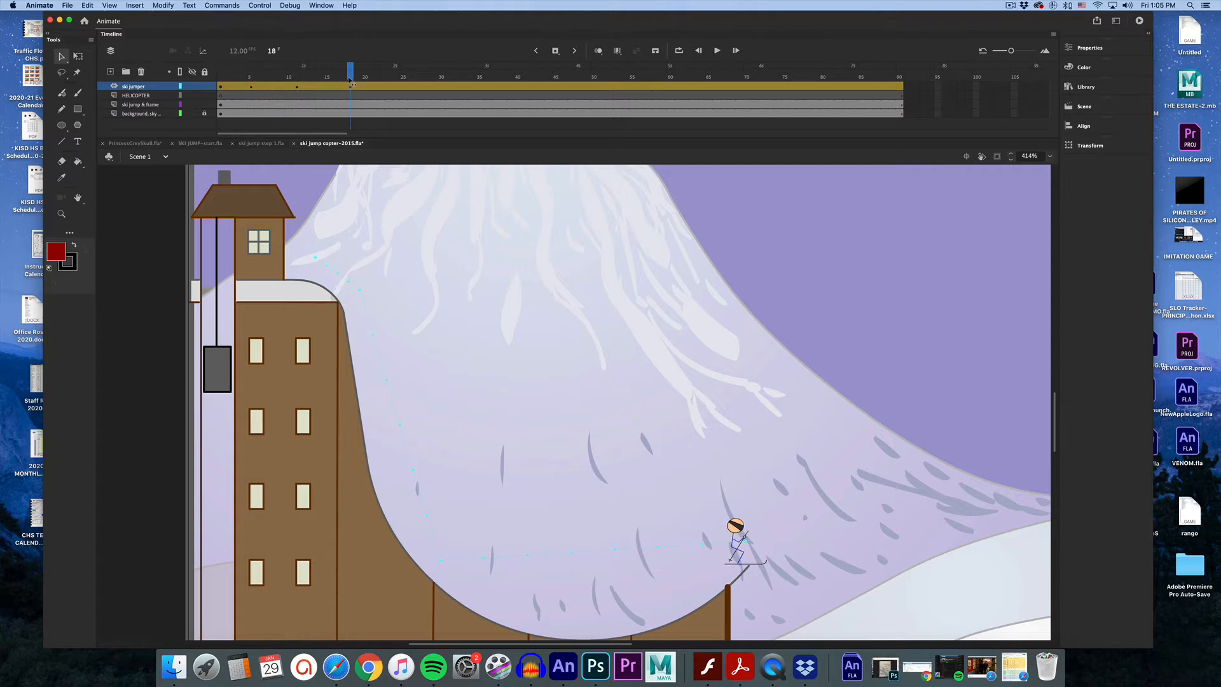
{"action": "left_click", "coordinate": [251, 81]}
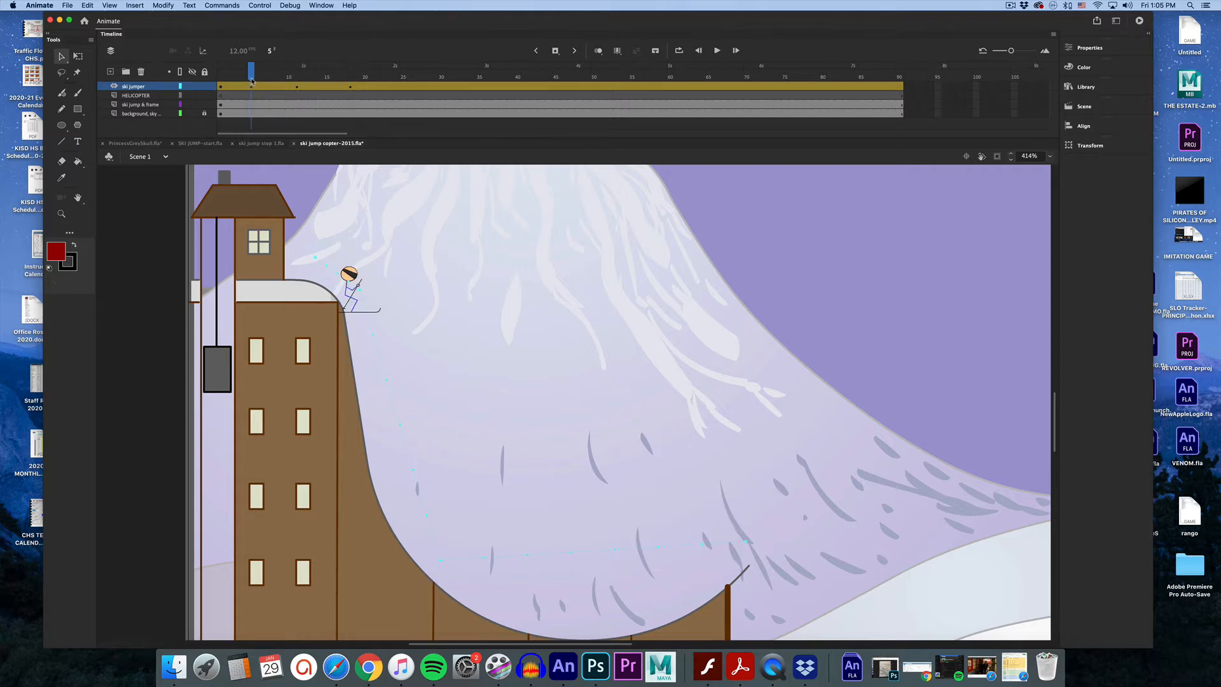
{"action": "left_click", "coordinate": [355, 87]}
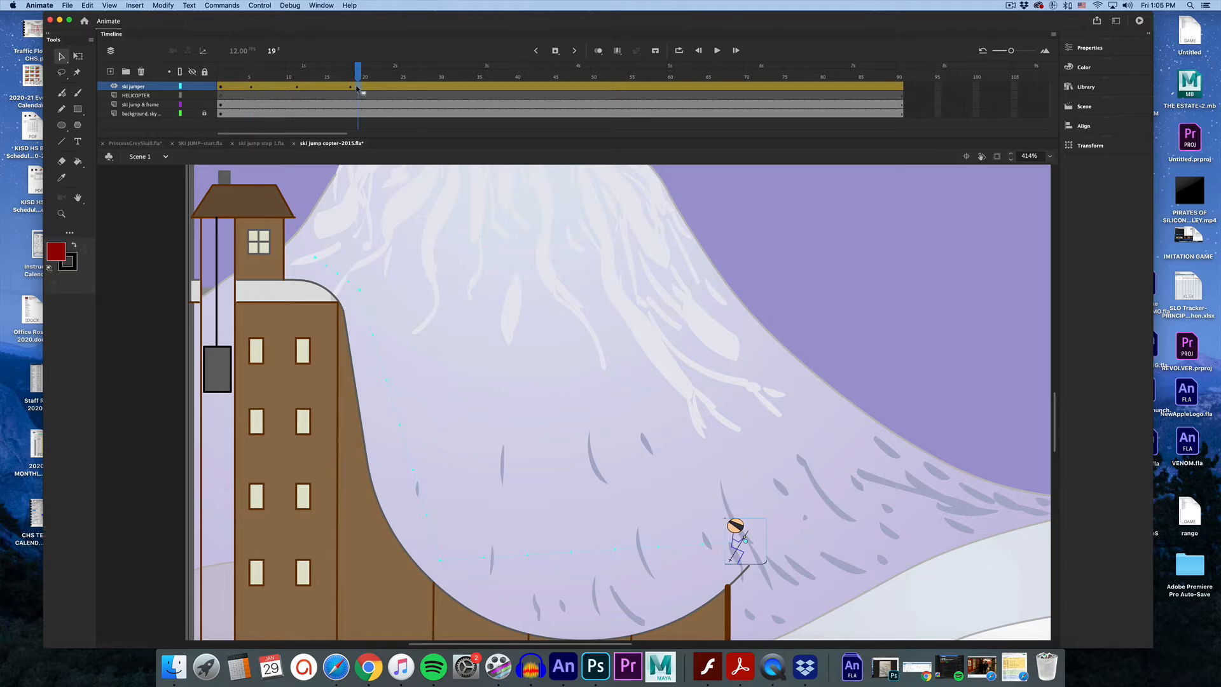
{"action": "right_click", "coordinate": [357, 88]}
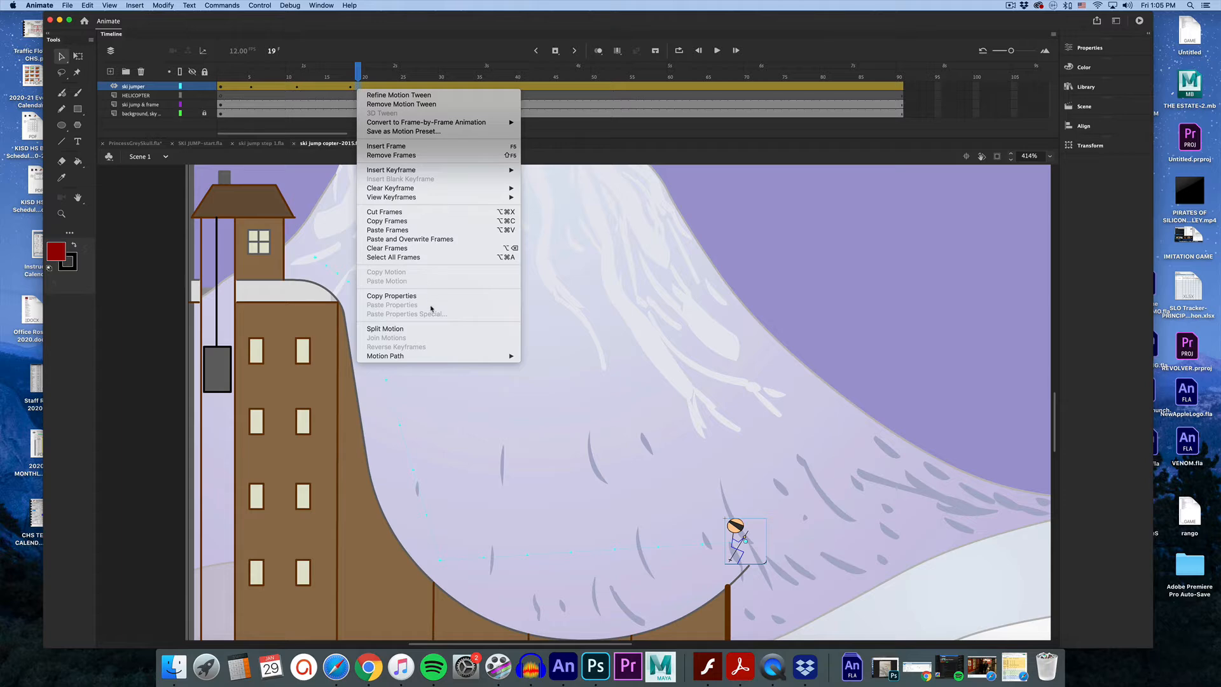
{"action": "left_click", "coordinate": [360, 78]}
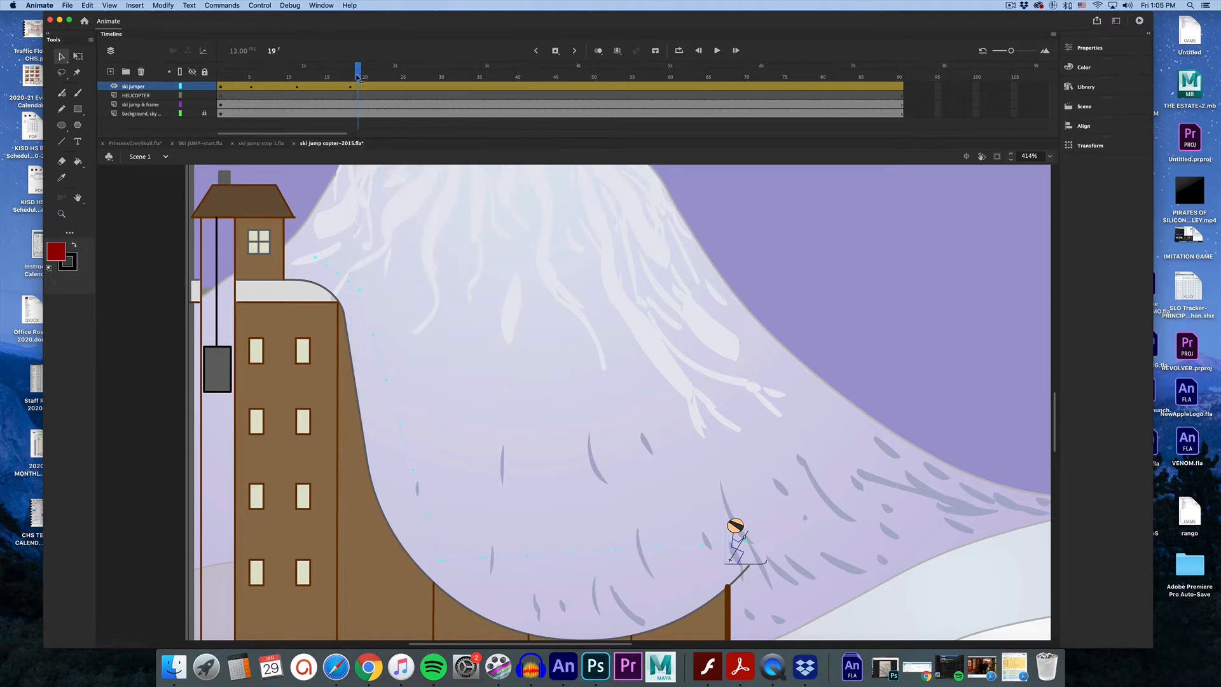
{"action": "left_click_drag", "start_coordinate": [358, 78], "coordinate": [353, 80]}
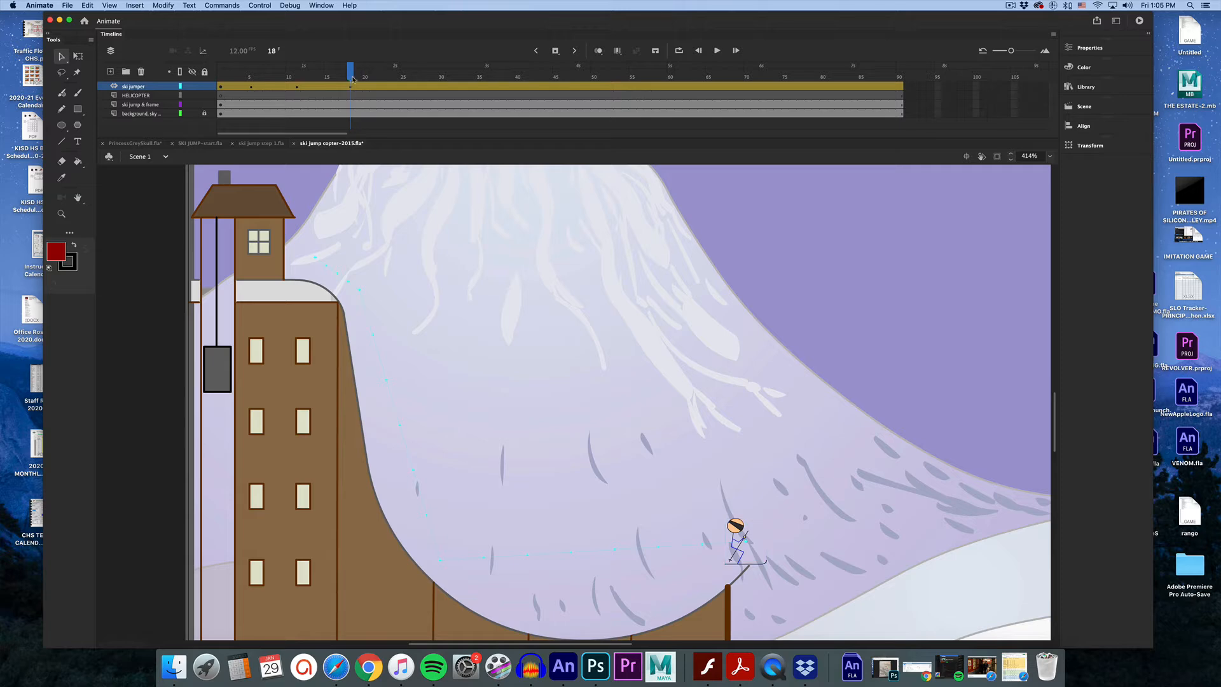
{"action": "left_click", "coordinate": [251, 78]}
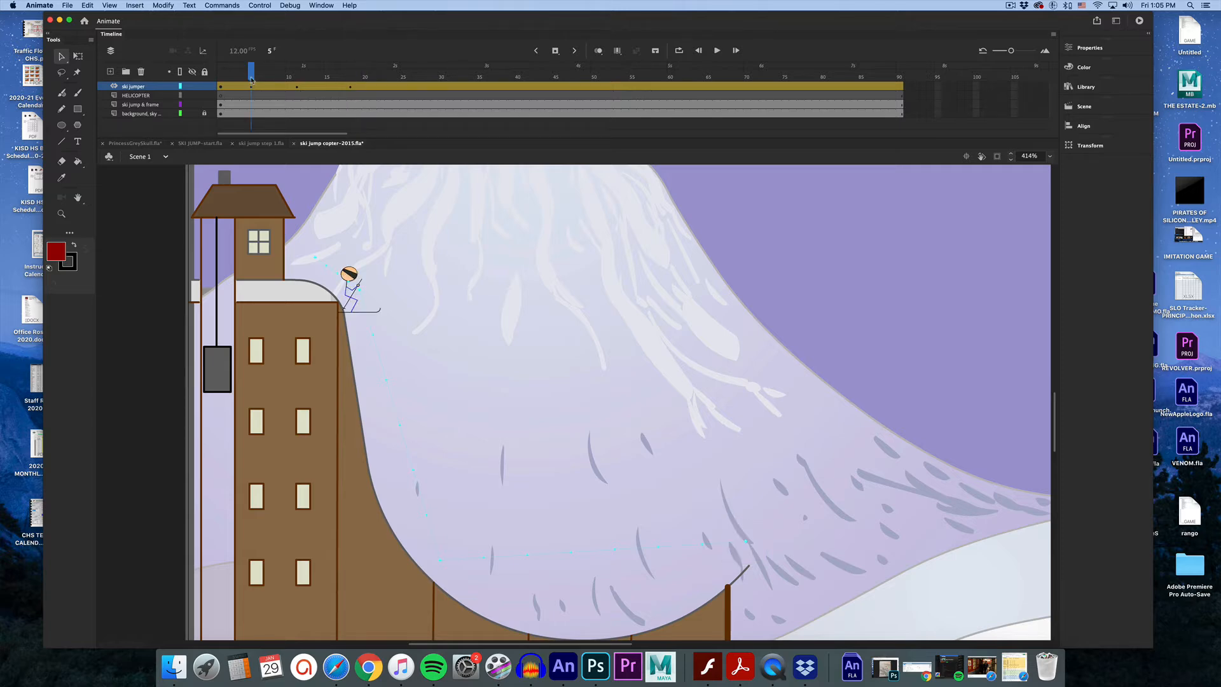
At frame 5, rotate the skier with Free Transform so it tilts forward down the slope.
{"action": "left_click", "coordinate": [78, 56]}
{"action": "left_click", "coordinate": [350, 278]}
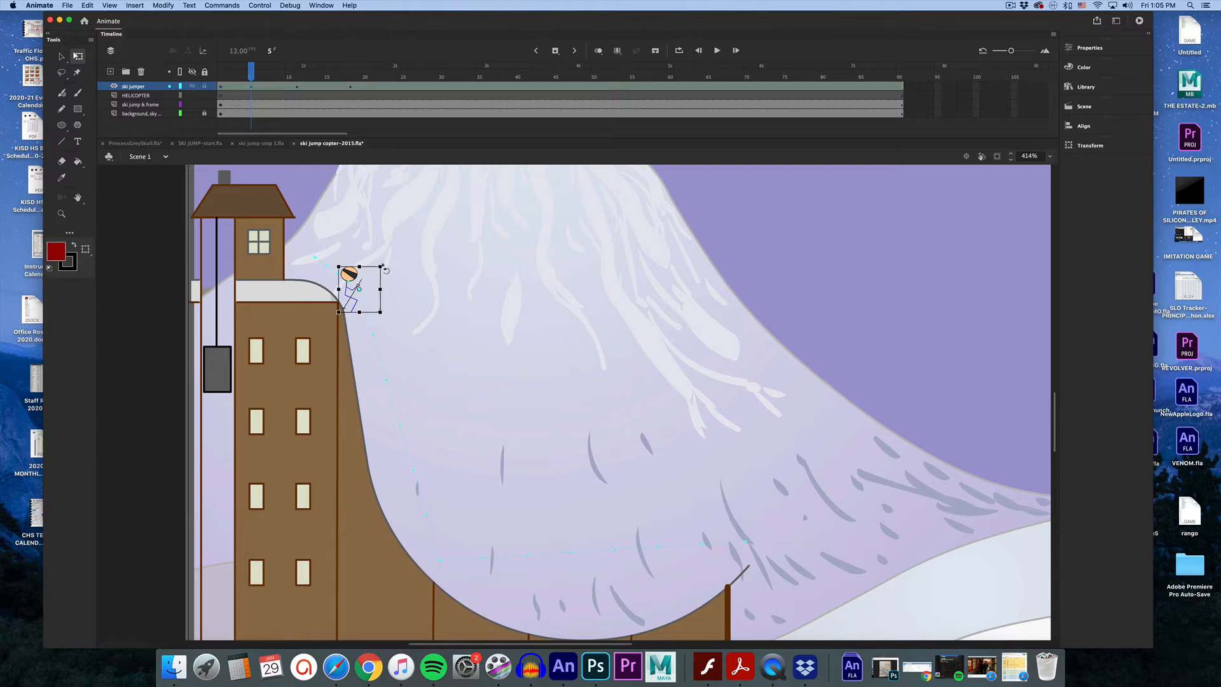
{"action": "left_click_drag", "start_coordinate": [388, 270], "coordinate": [398, 293]}
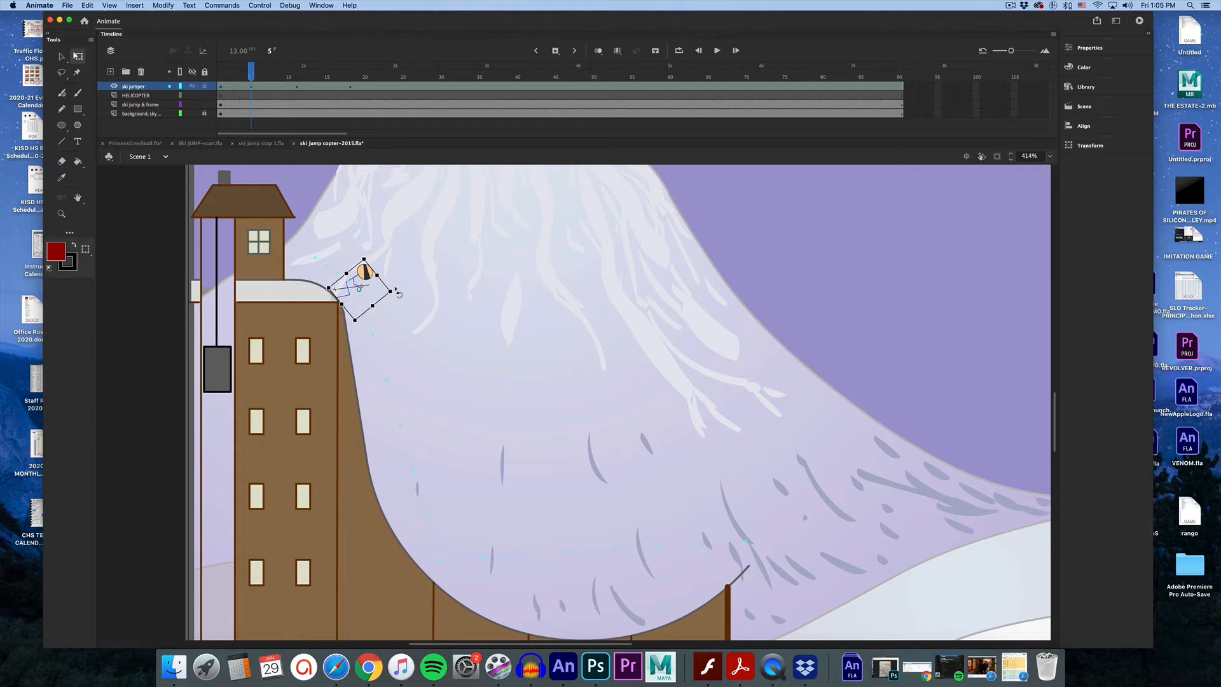
{"action": "key", "text": "Right"}
{"action": "key", "text": "Right"}
{"action": "key", "text": "Right"}
{"action": "key", "text": "Right"}
{"action": "key", "text": "Right"}
{"action": "key", "text": "Right"}
{"action": "key", "text": "Right"}
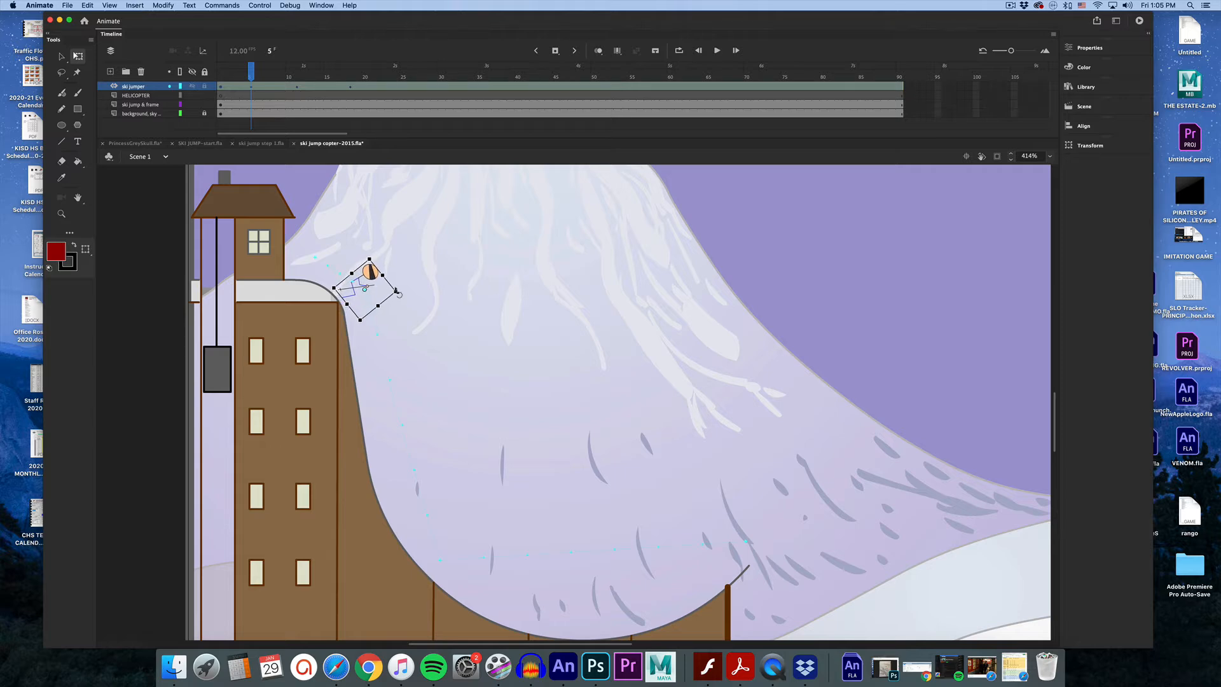
{"action": "key", "text": "Left"}
{"action": "key", "text": "Left"}
{"action": "key", "text": "Left"}
{"action": "key", "text": "Left"}
{"action": "key", "text": "Left"}
{"action": "key", "text": "Left"}
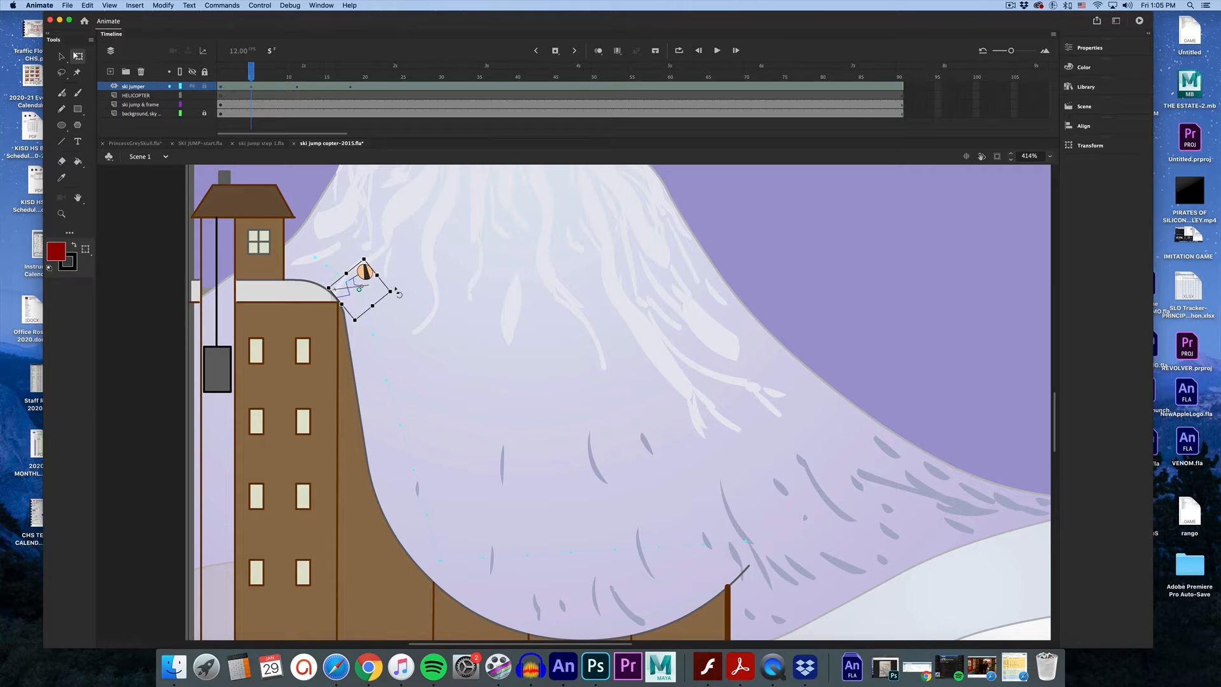
At frame 11, rotate the skier to match the angle of the ramp's curve.
{"action": "left_click_drag", "start_coordinate": [253, 75], "coordinate": [299, 78]}
{"action": "left_click", "coordinate": [447, 548]}
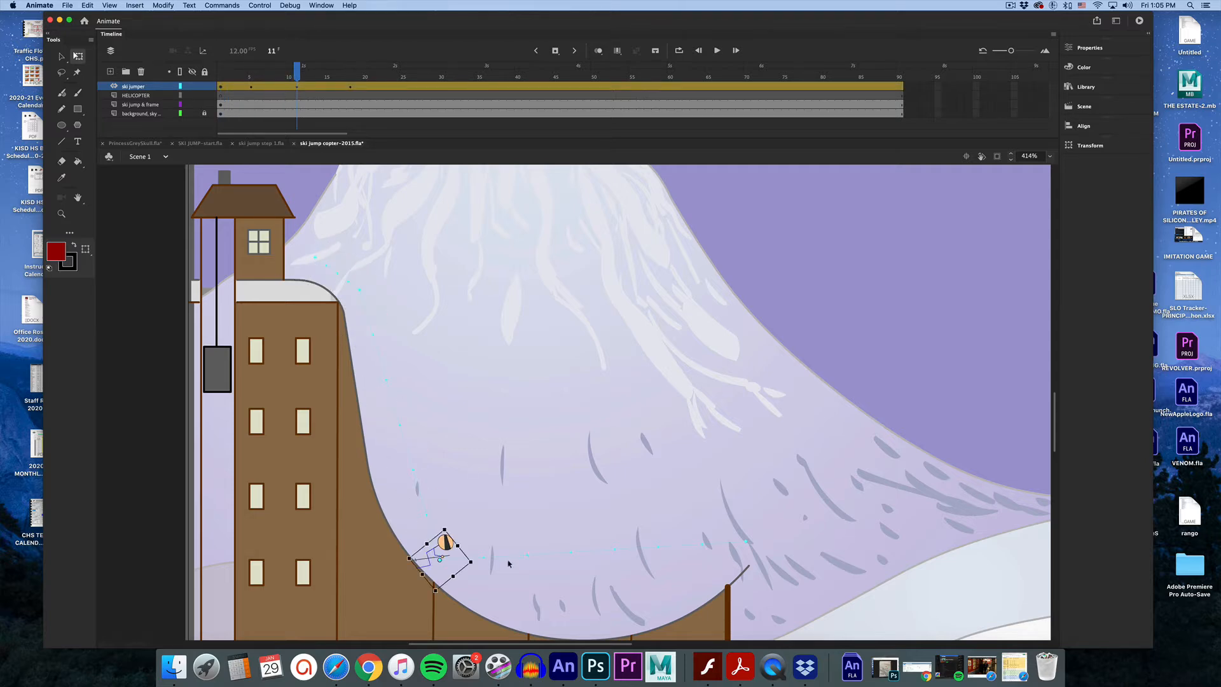
{"action": "left_click_drag", "start_coordinate": [447, 544], "coordinate": [455, 526]}
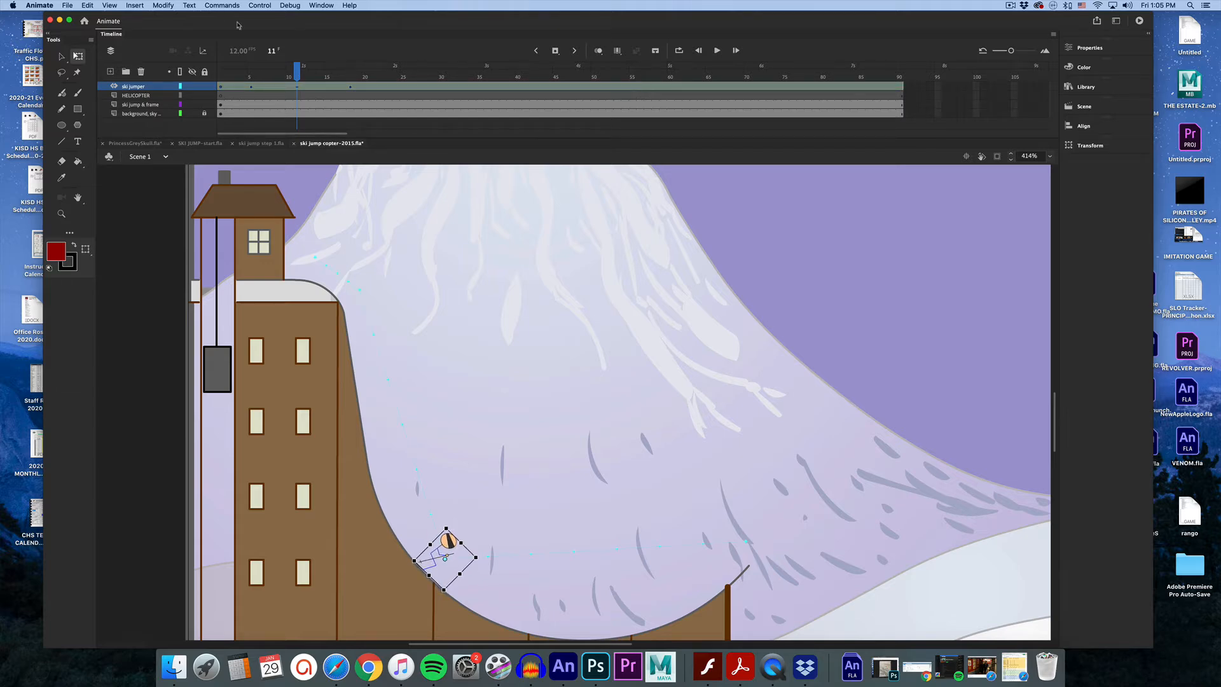
At frame 18, rotate the skier upward and nudge it up and left onto the ramp's lip.
{"action": "left_click", "coordinate": [350, 79]}
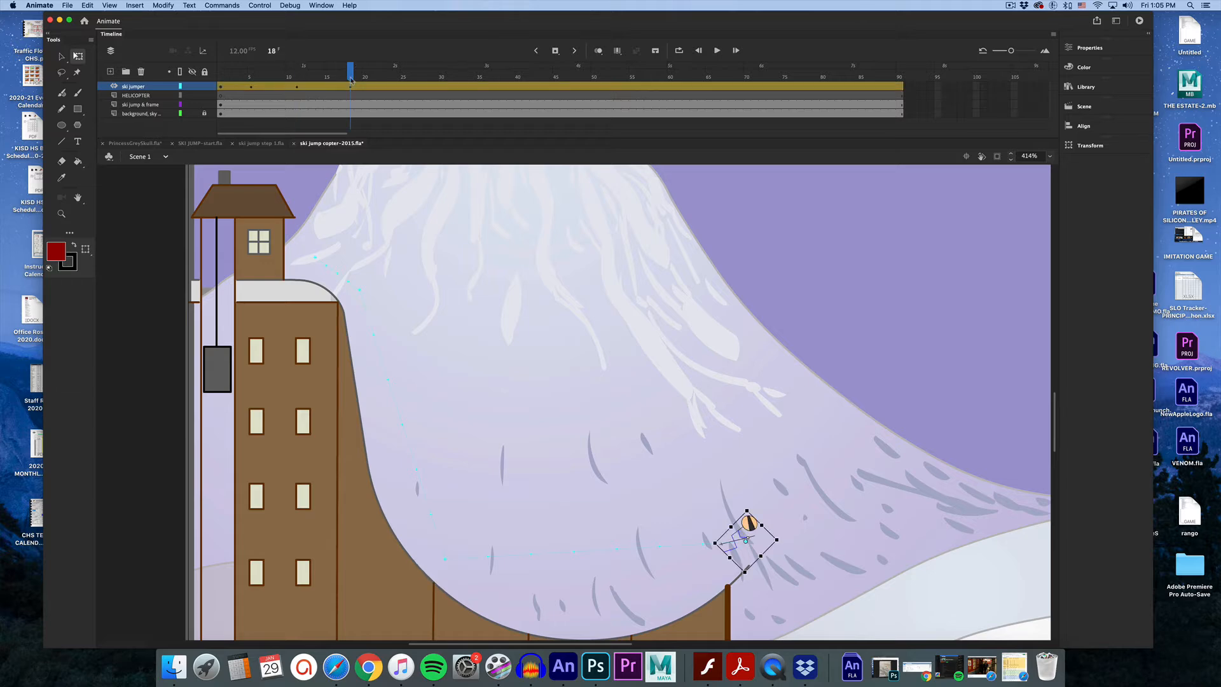
{"action": "left_click_drag", "start_coordinate": [748, 510], "coordinate": [745, 511]}
{"action": "key", "text": "Up"}
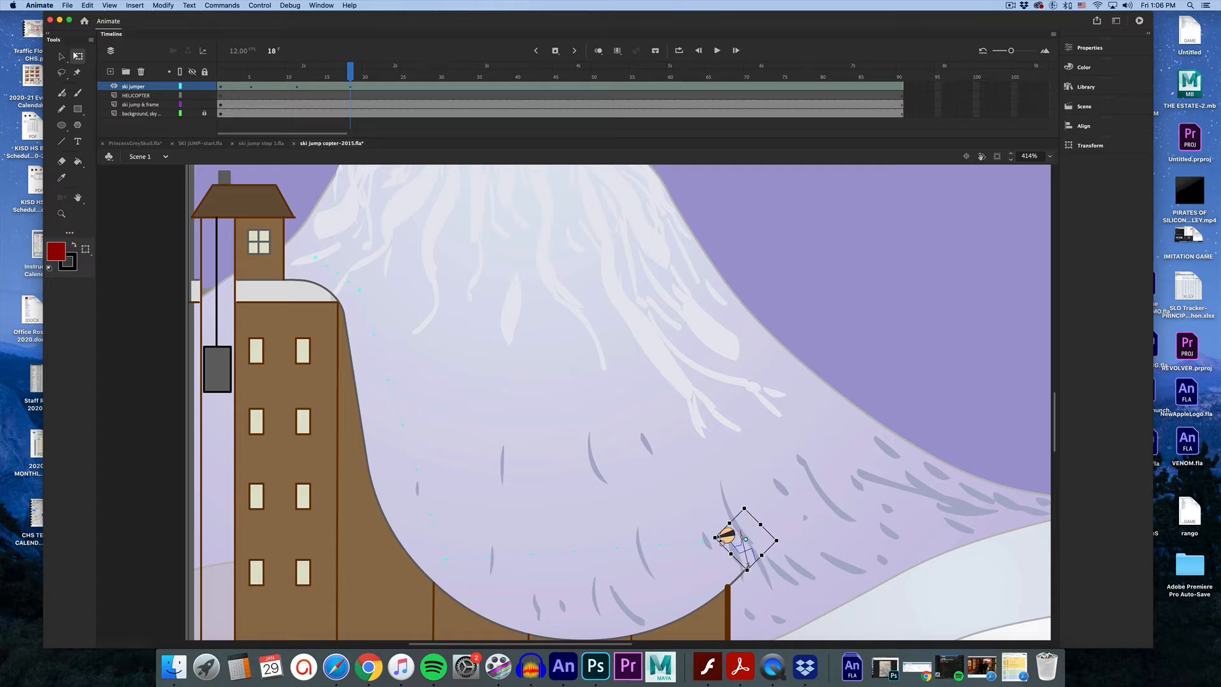
{"action": "key", "text": "Left"}
{"action": "key", "text": "Left"}
{"action": "key", "text": "Up"}
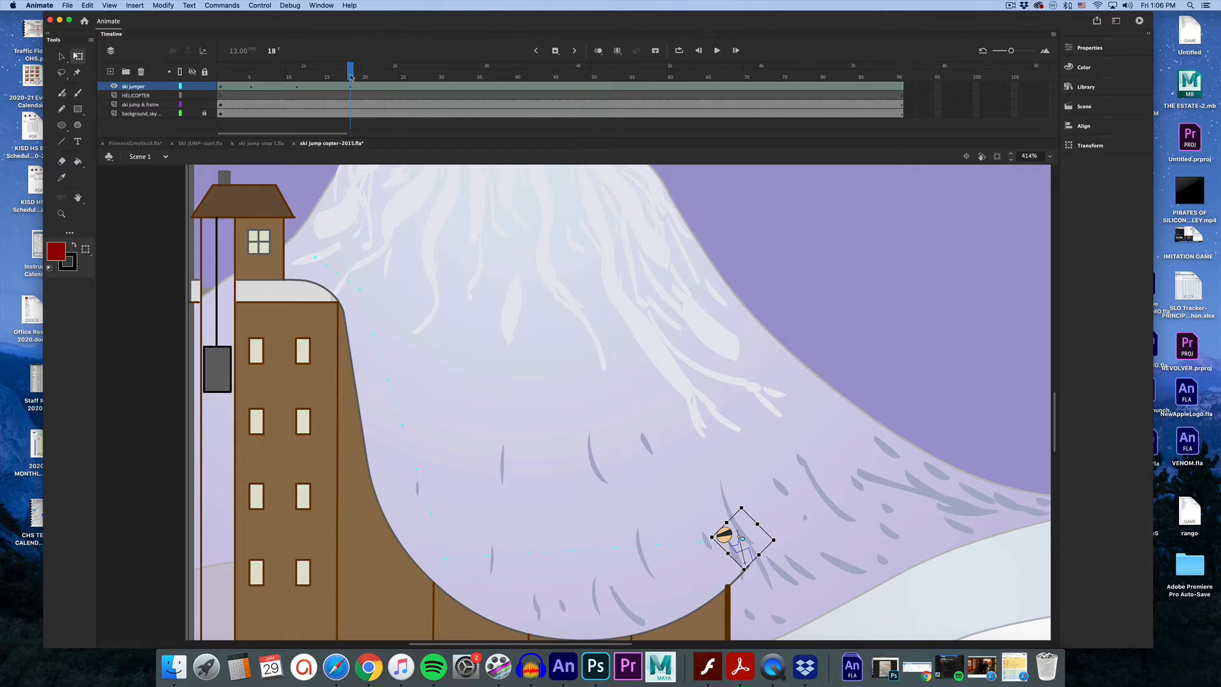
{"action": "mouse_move", "coordinate": [350, 81]}
{"action": "left_mouse_down"}
{"action": "mouse_move", "coordinate": [222, 80]}
{"action": "mouse_move", "coordinate": [354, 94]}
{"action": "left_mouse_up"}
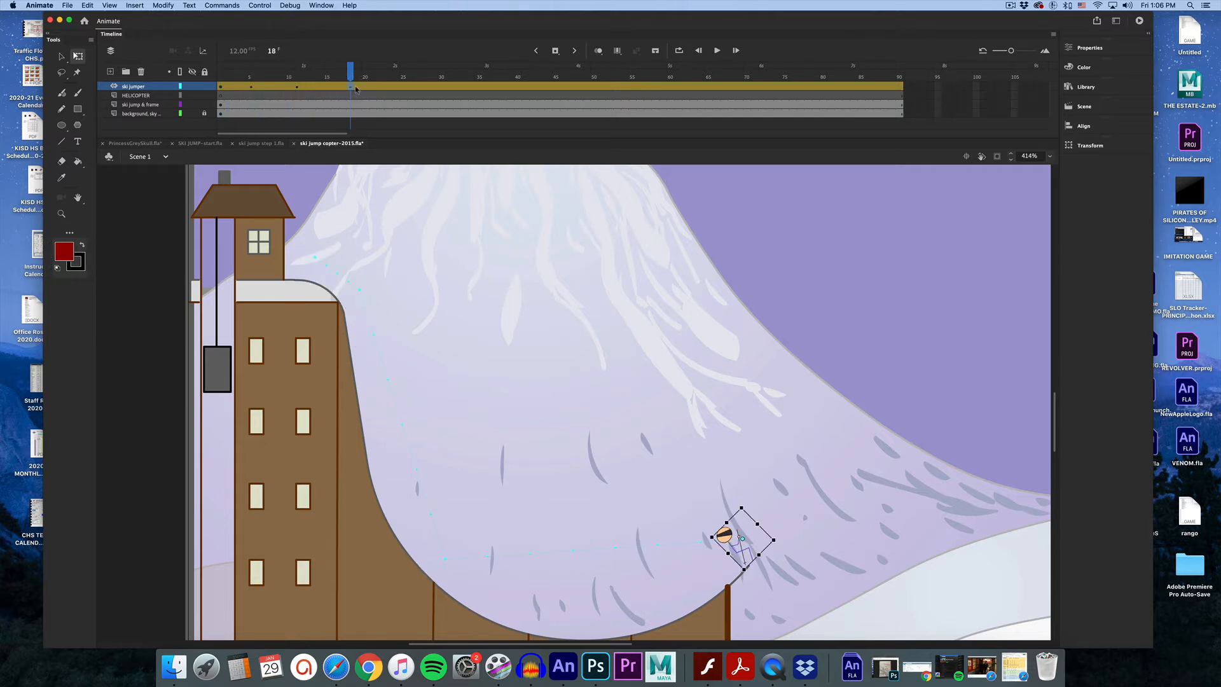
{"action": "left_click", "coordinate": [356, 89]}
{"action": "mouse_move", "coordinate": [357, 84]}
{"action": "left_mouse_down"}
{"action": "mouse_move", "coordinate": [266, 81]}
{"action": "mouse_move", "coordinate": [341, 81]}
{"action": "left_mouse_up"}
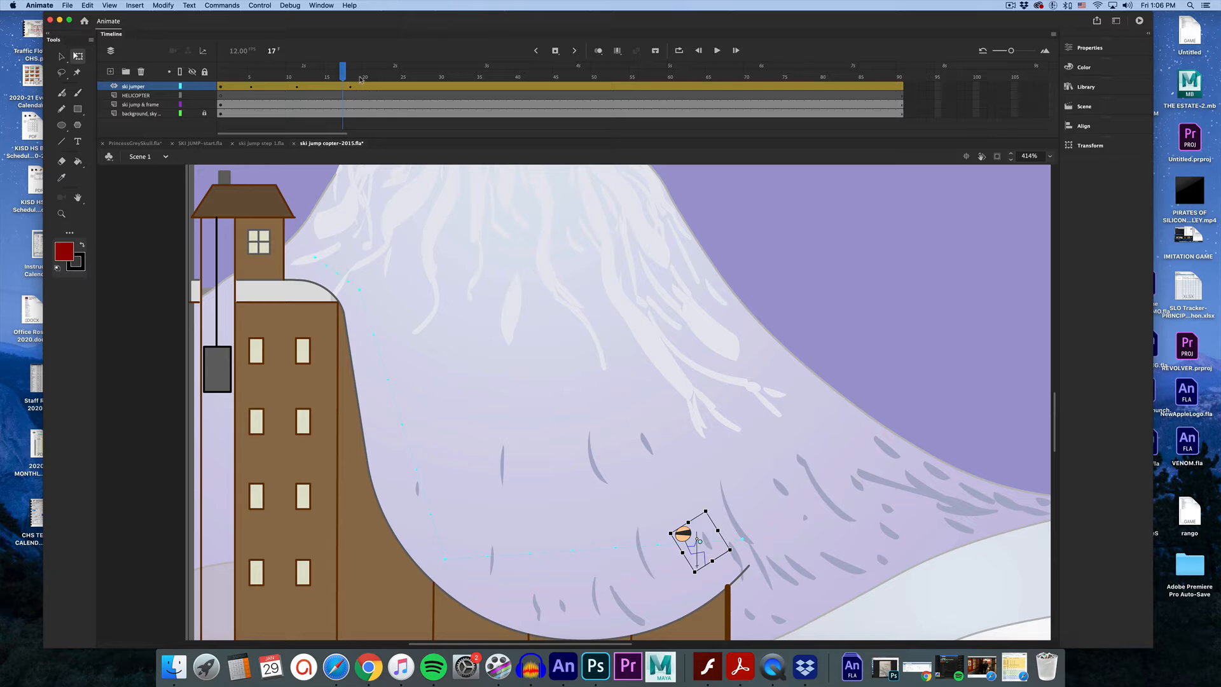
{"action": "left_click", "coordinate": [350, 77]}
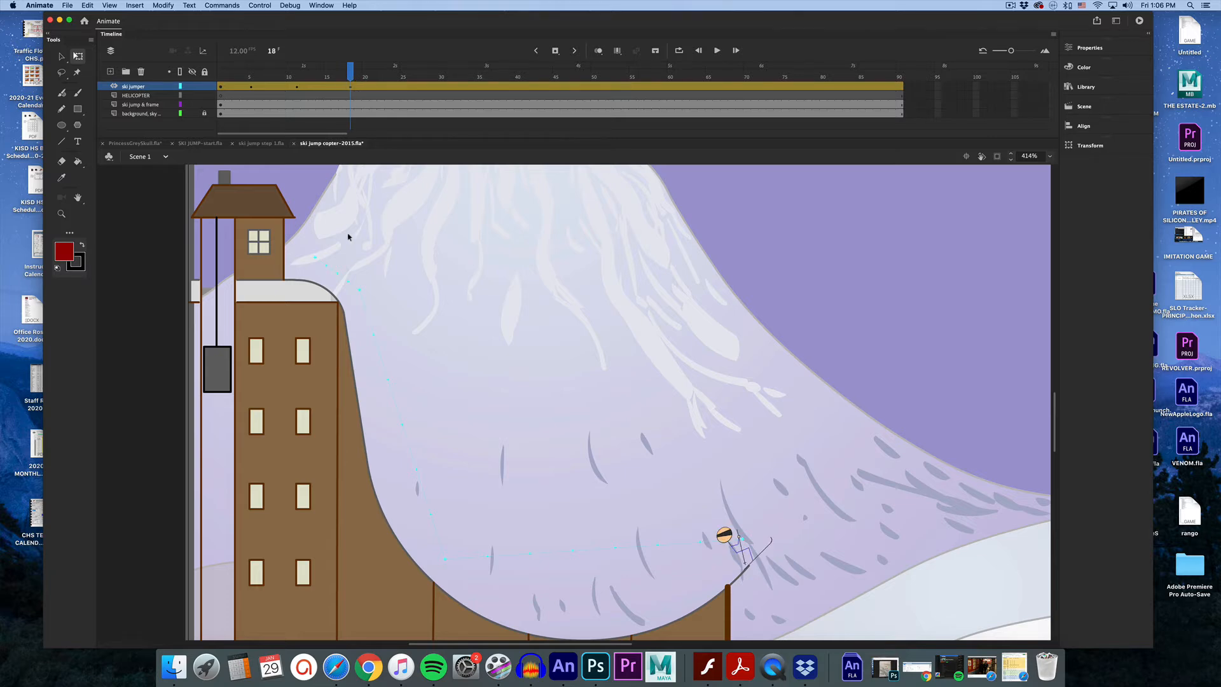
Bend the motion path to follow the ramp's curve, and at frame 30 move the skier high into the air.
{"action": "left_click", "coordinate": [61, 56]}
{"action": "left_click_drag", "start_coordinate": [394, 401], "coordinate": [384, 419]}
{"action": "left_click_drag", "start_coordinate": [592, 608], "coordinate": [597, 627]}
{"action": "left_click_drag", "start_coordinate": [344, 75], "coordinate": [482, 136]}
{"action": "left_click_drag", "start_coordinate": [733, 540], "coordinate": [854, 291]}
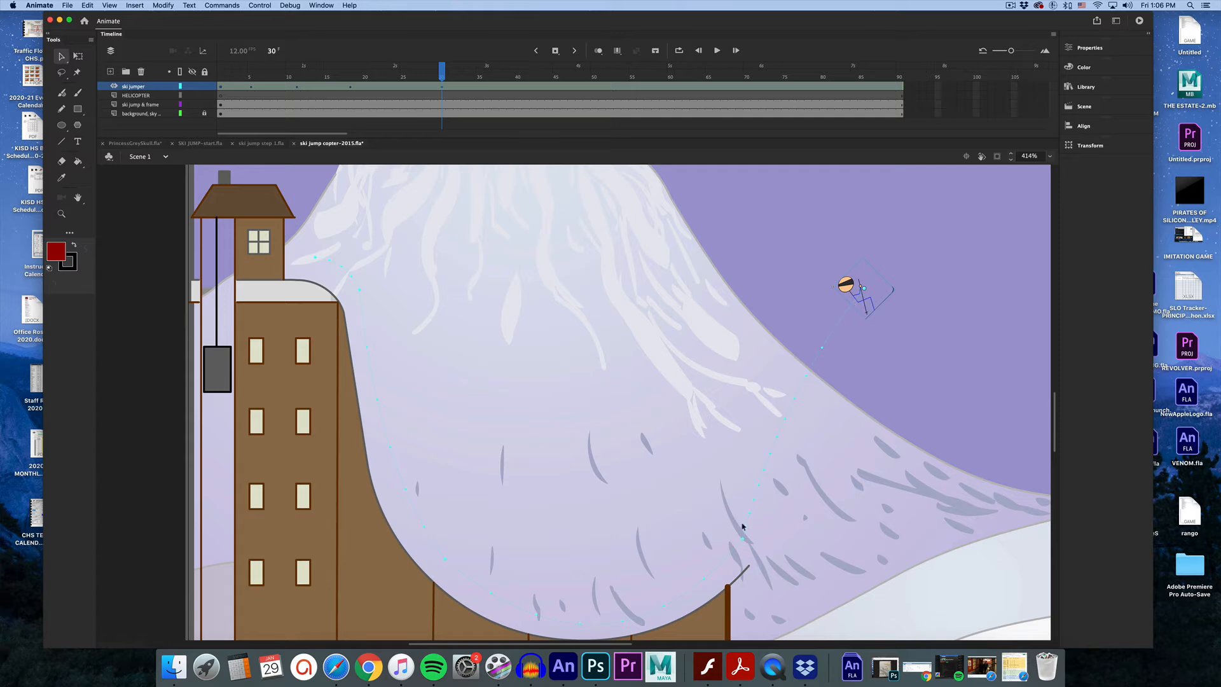
At frame 4, nudge the skier down and to the left so it sits on the ramp.
{"action": "left_click_drag", "start_coordinate": [776, 436], "coordinate": [805, 453]}
{"action": "key", "text": "super+z"}
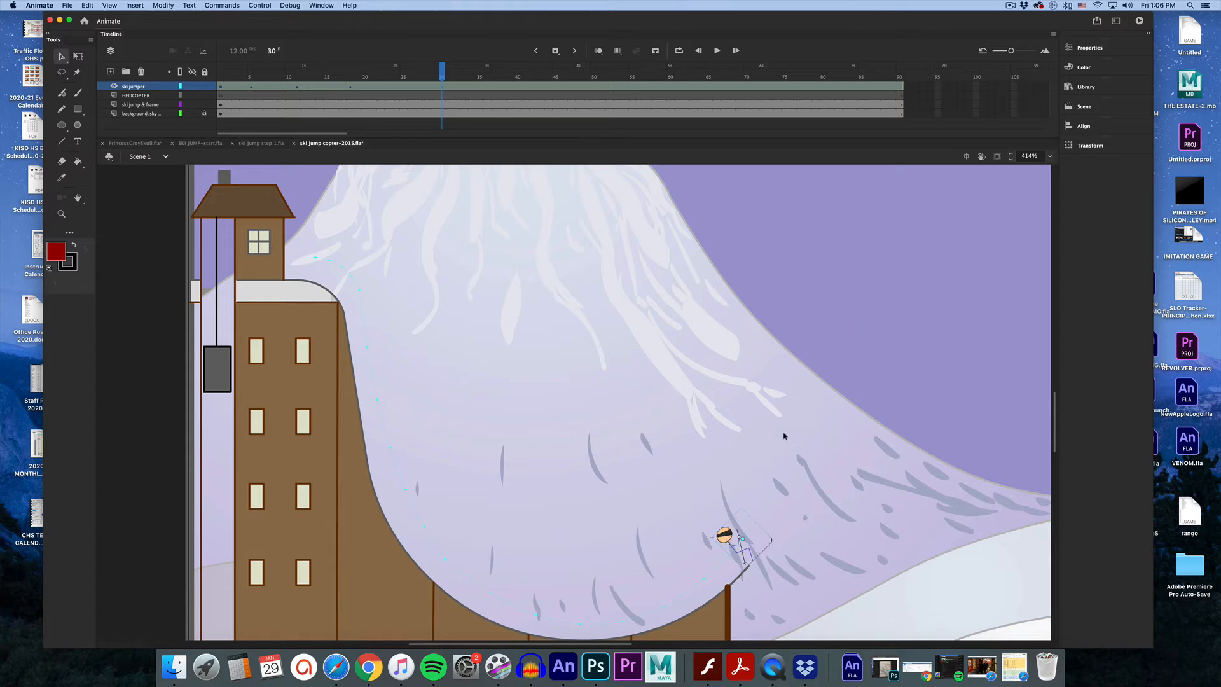
{"action": "left_click_drag", "start_coordinate": [443, 74], "coordinate": [241, 72]}
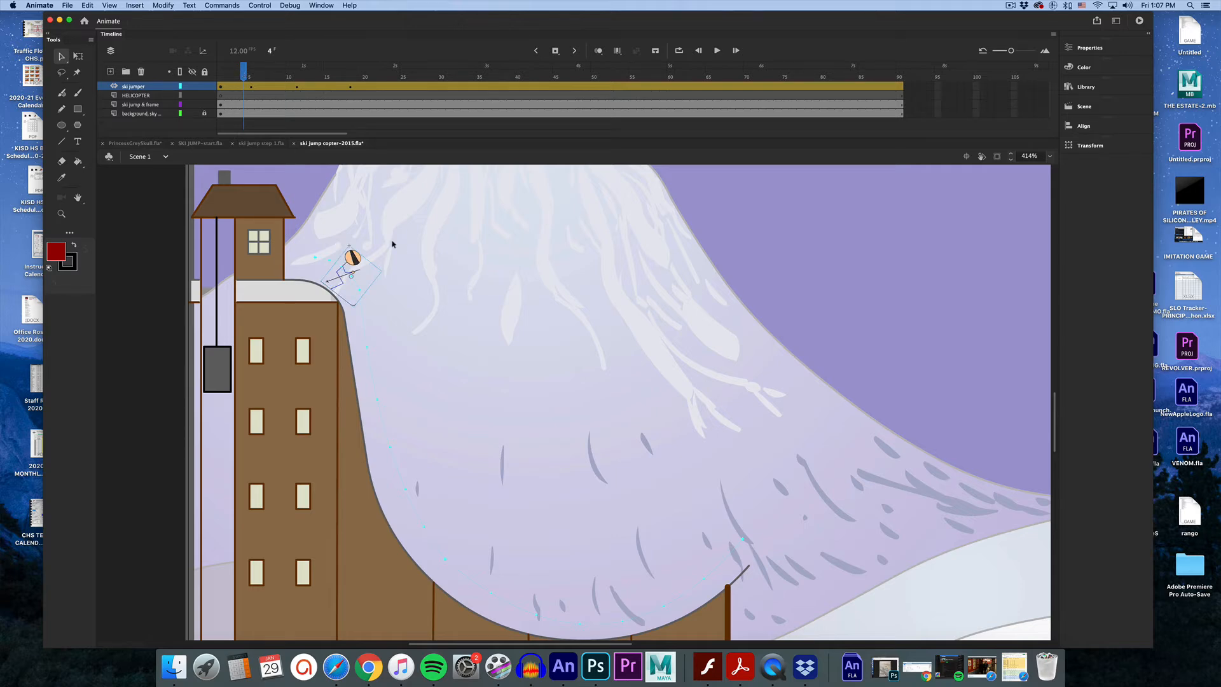
{"action": "key", "text": "Down"}
{"action": "key", "text": "Down"}
{"action": "key", "text": "Down"}
{"action": "key", "text": "Left"}
{"action": "key", "text": "Left"}
At frame 8, rotate the skier with Free Transform to follow the steep part of the ramp.
{"action": "left_click_drag", "start_coordinate": [248, 77], "coordinate": [275, 82]}
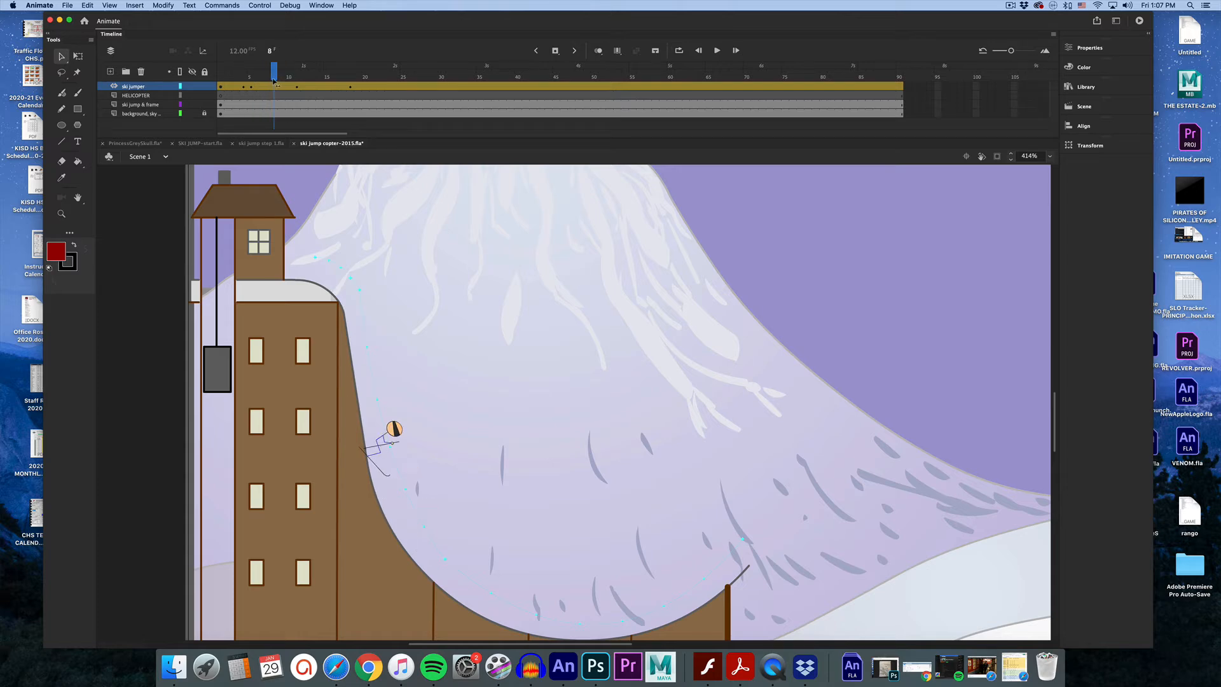
{"action": "left_click", "coordinate": [400, 437]}
{"action": "left_click", "coordinate": [79, 56]}
{"action": "left_click", "coordinate": [78, 56]}
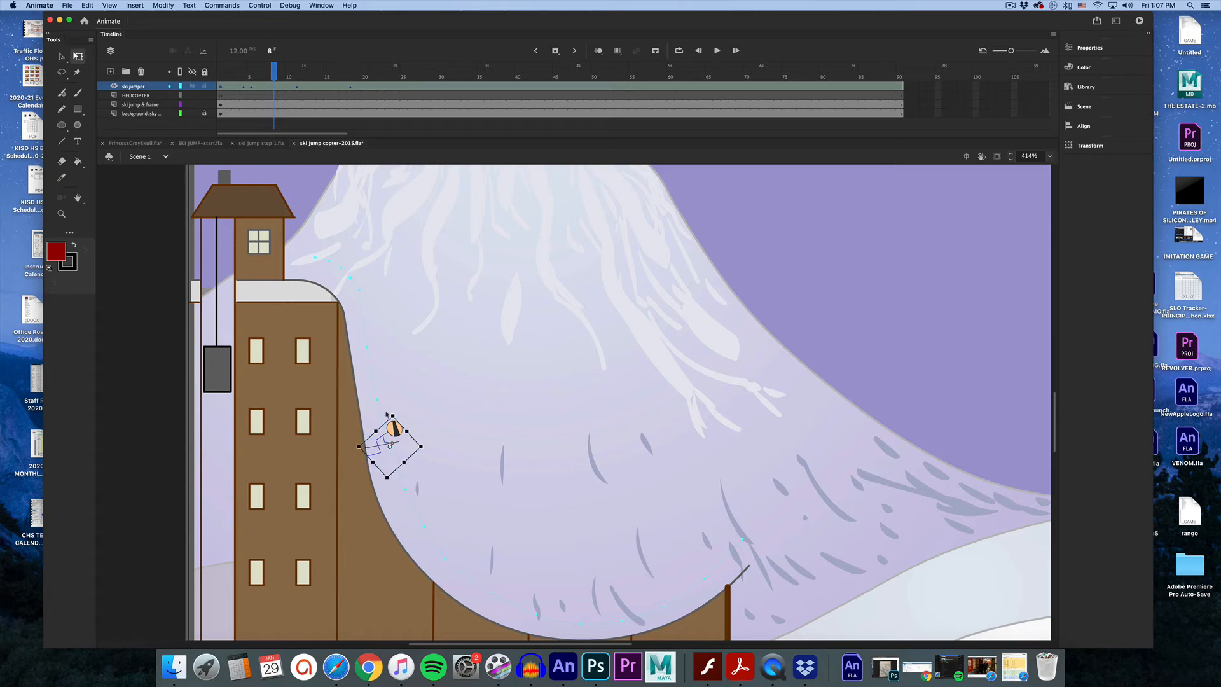
{"action": "left_click_drag", "start_coordinate": [430, 450], "coordinate": [424, 469]}
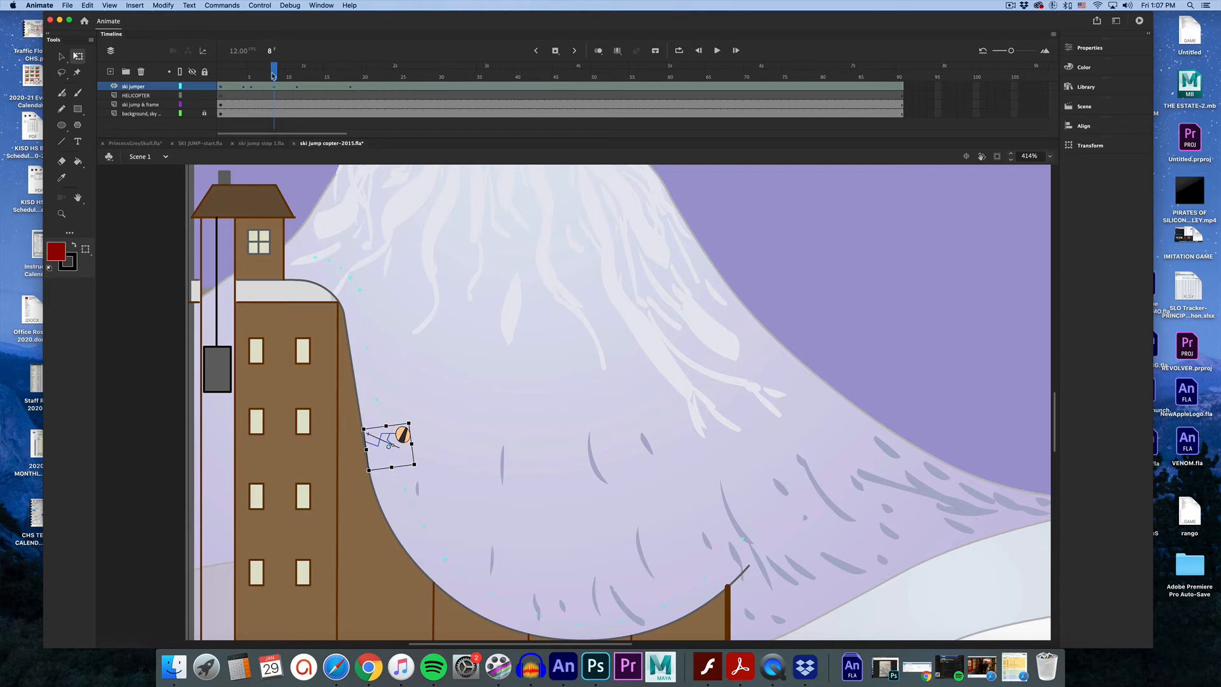
At frame 6, shift the skier slightly to the right onto the ramp surface.
{"action": "mouse_move", "coordinate": [273, 74]}
{"action": "left_mouse_down"}
{"action": "mouse_move", "coordinate": [236, 74]}
{"action": "mouse_move", "coordinate": [259, 75]}
{"action": "left_mouse_up"}
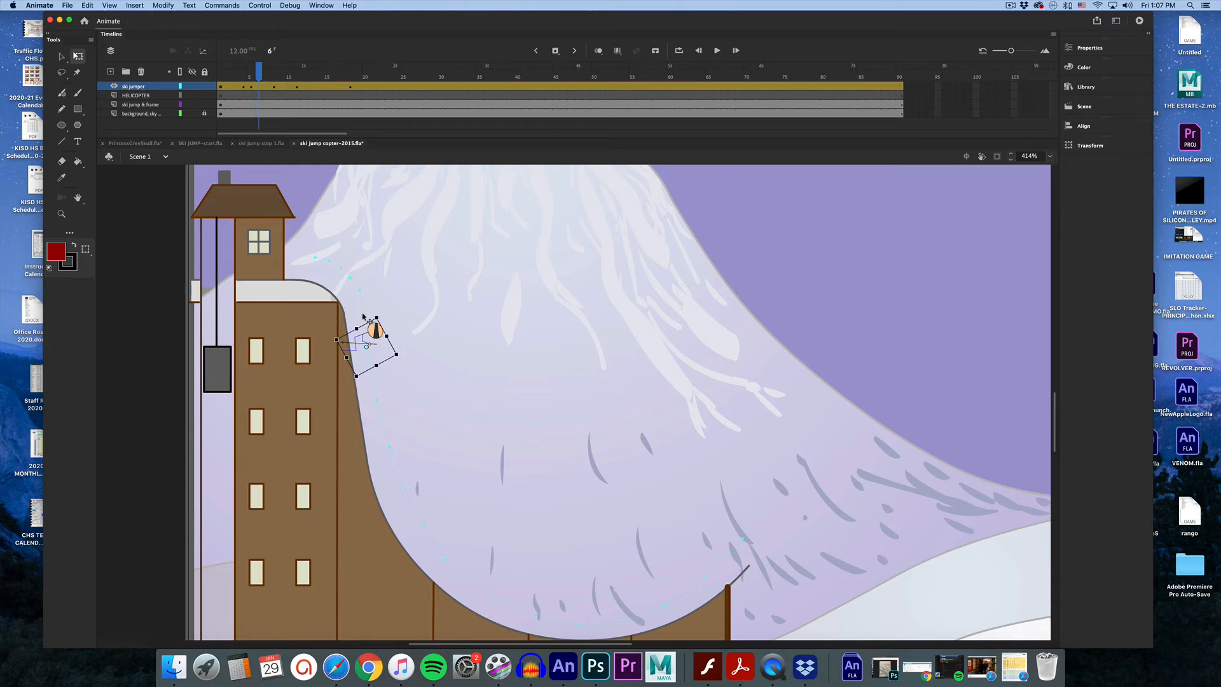
{"action": "left_click", "coordinate": [365, 317]}
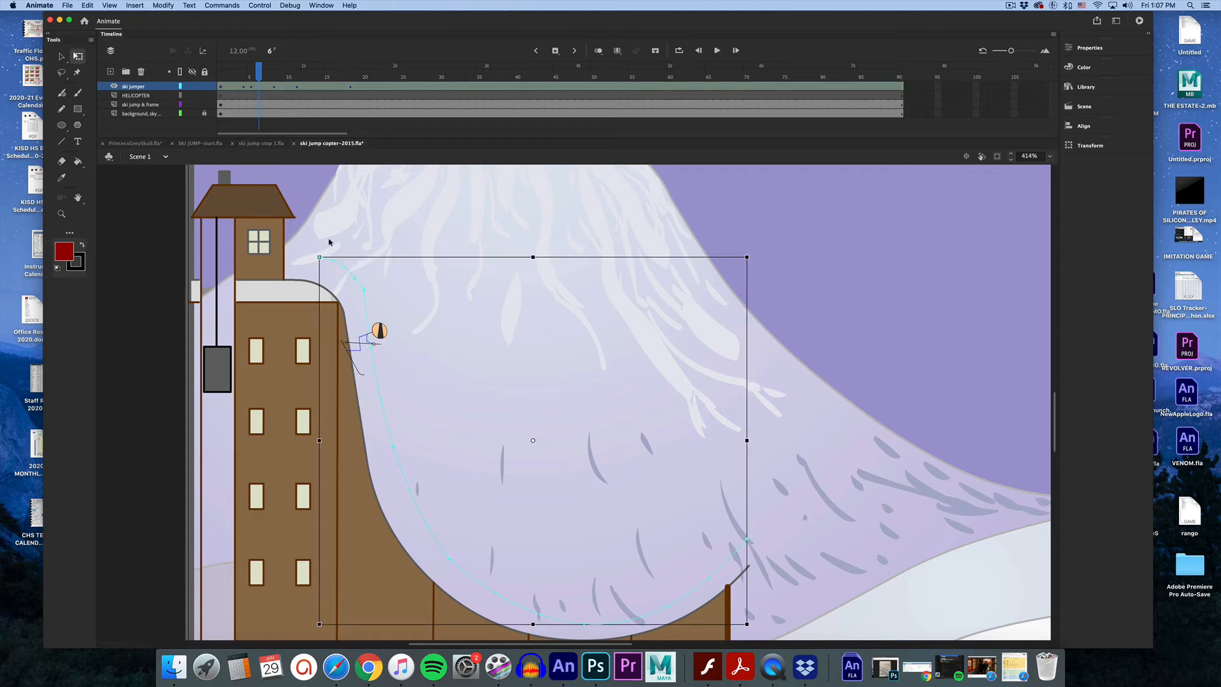
{"action": "left_click", "coordinate": [375, 330]}
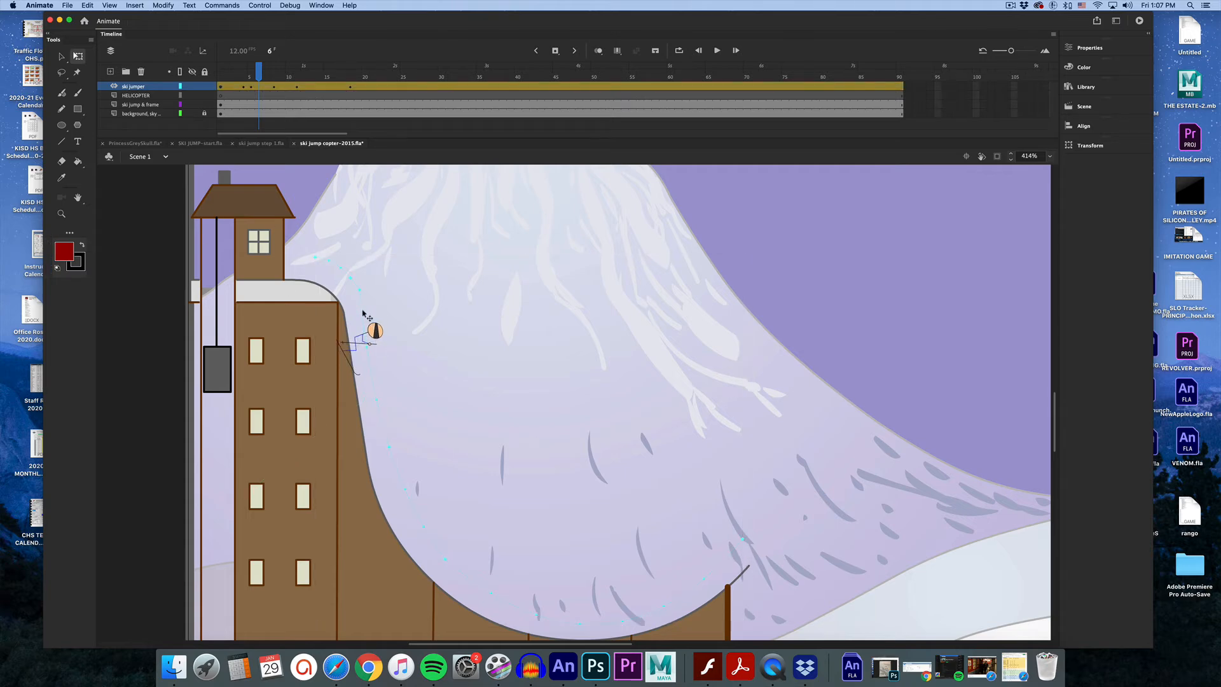
{"action": "key", "text": "v"}
{"action": "left_click_drag", "start_coordinate": [364, 319], "coordinate": [377, 319]}
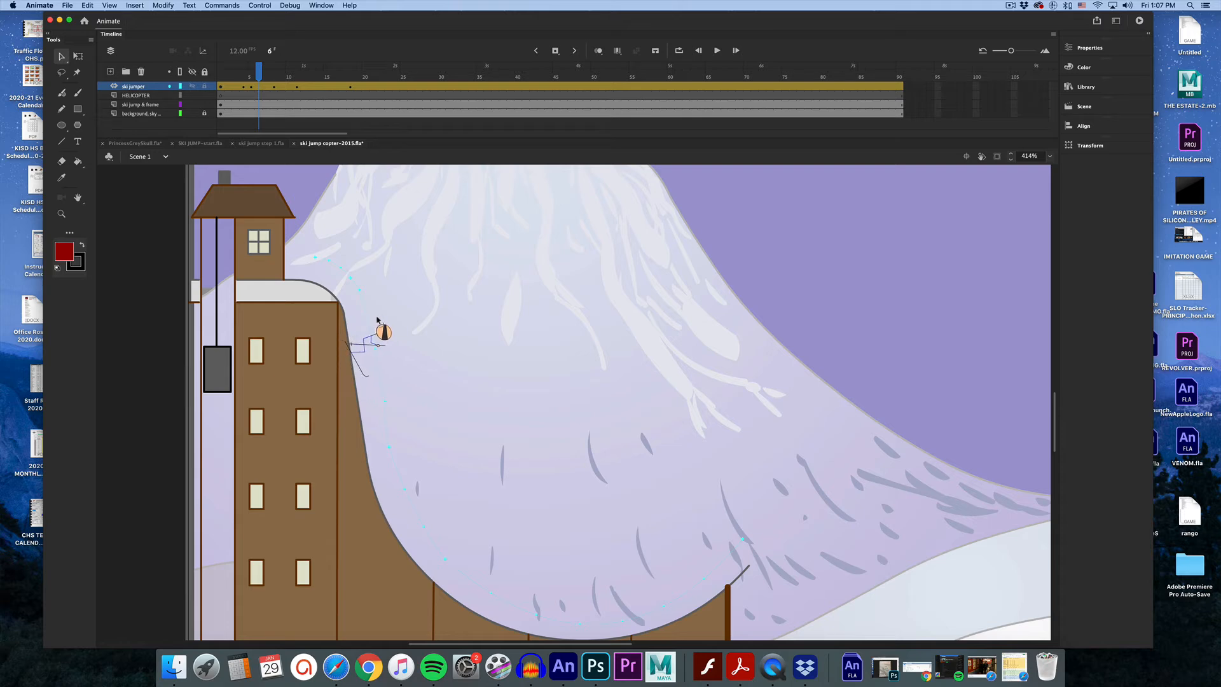
Rotate the skier at frame 6 with Free Transform and nudge it left along the ramp.
{"action": "key", "text": "q"}
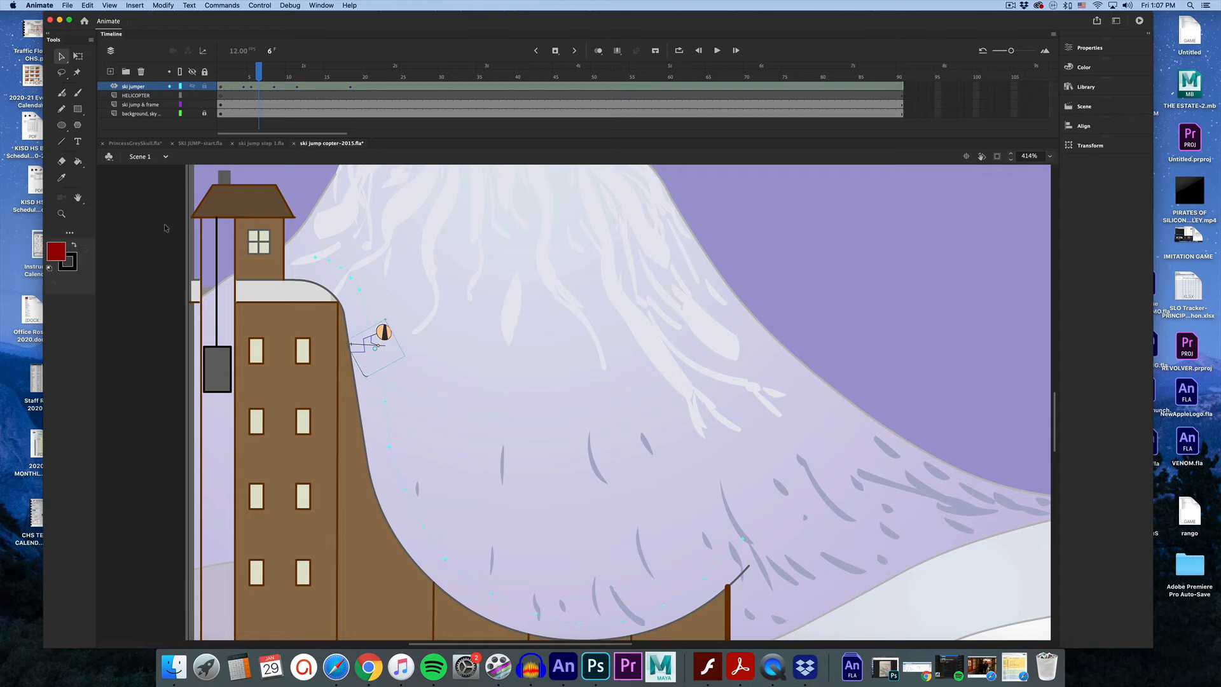
{"action": "left_click", "coordinate": [77, 57]}
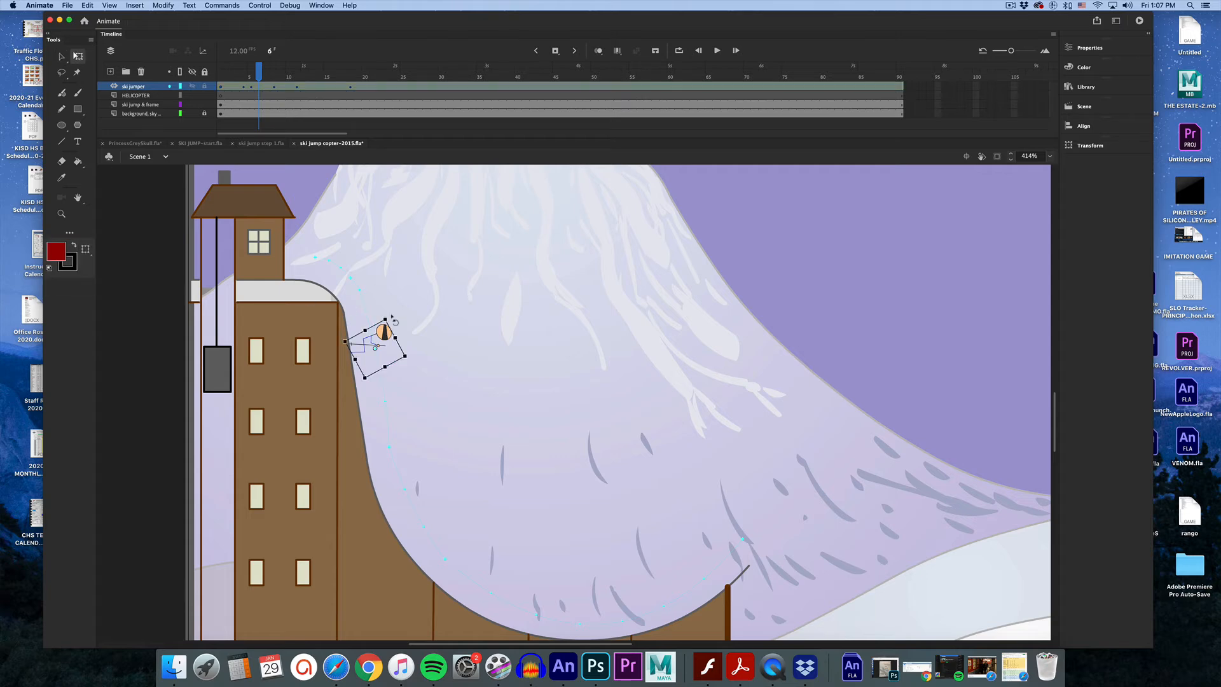
{"action": "left_click_drag", "start_coordinate": [395, 318], "coordinate": [401, 329]}
{"action": "key", "text": "Left"}
{"action": "key", "text": "Left"}
{"action": "key", "text": "Left"}
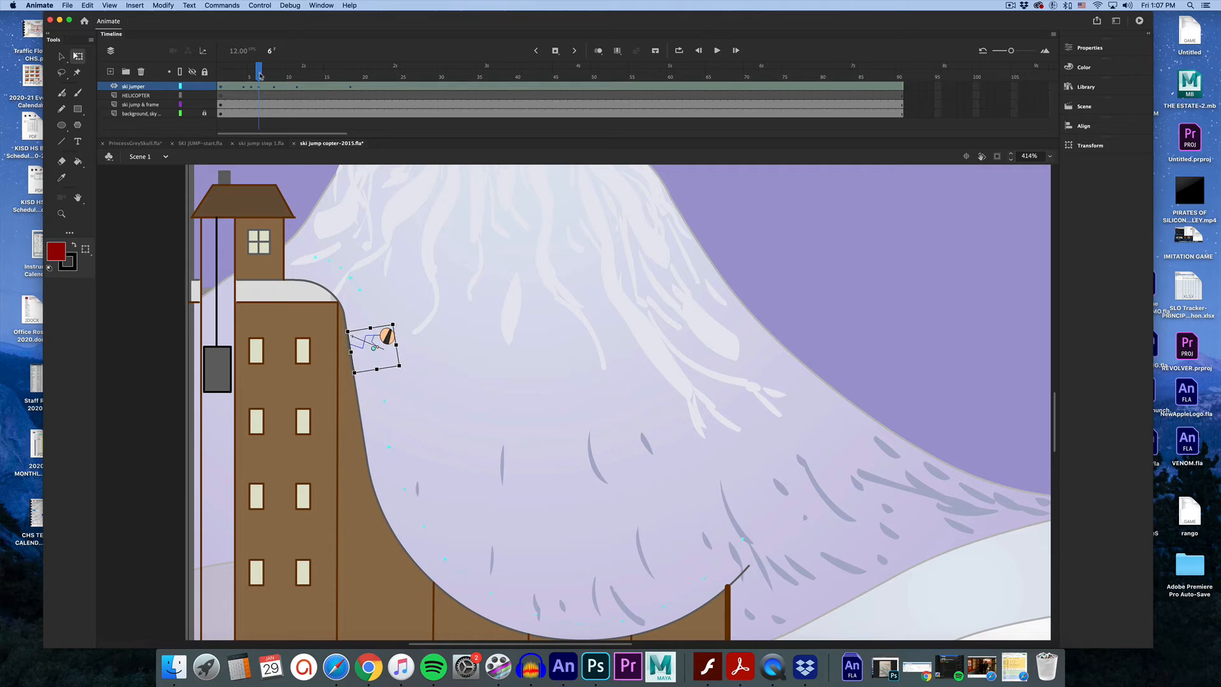
At frame 14, nudge the skier up onto the bottom of the ramp and straighten it upright.
{"action": "left_click_drag", "start_coordinate": [260, 76], "coordinate": [322, 81]}
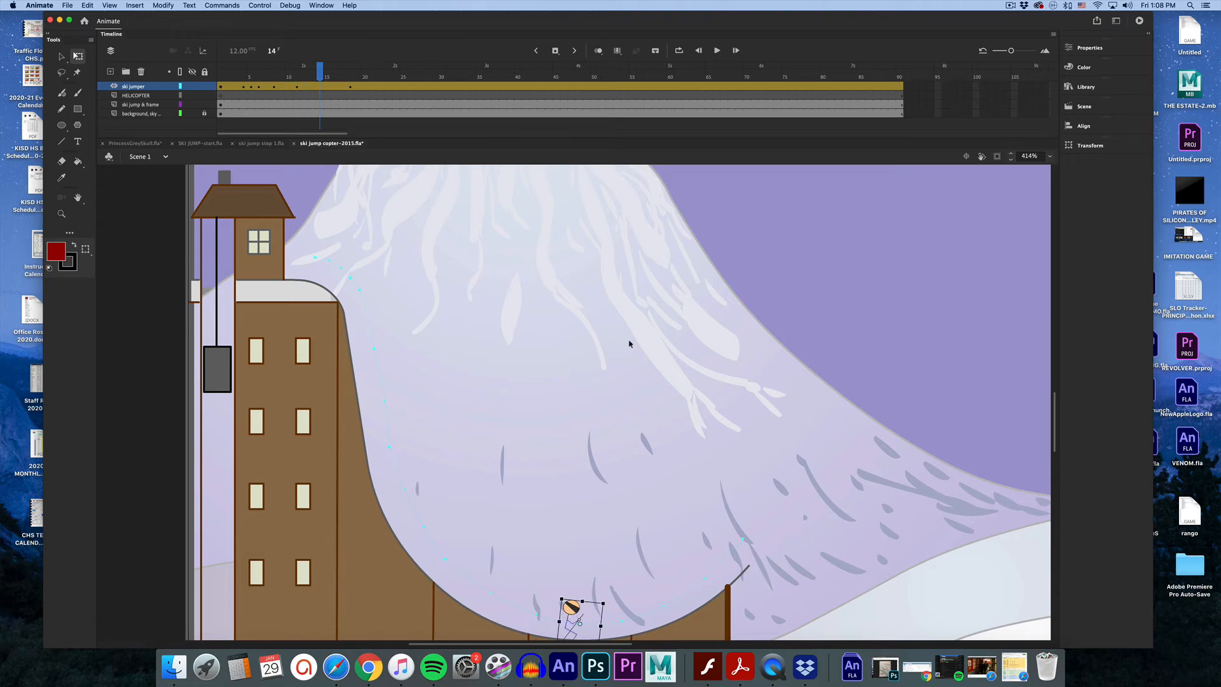
{"action": "scroll", "coordinate": [629, 343], "scroll_direction": "down", "scroll_amount": 3}
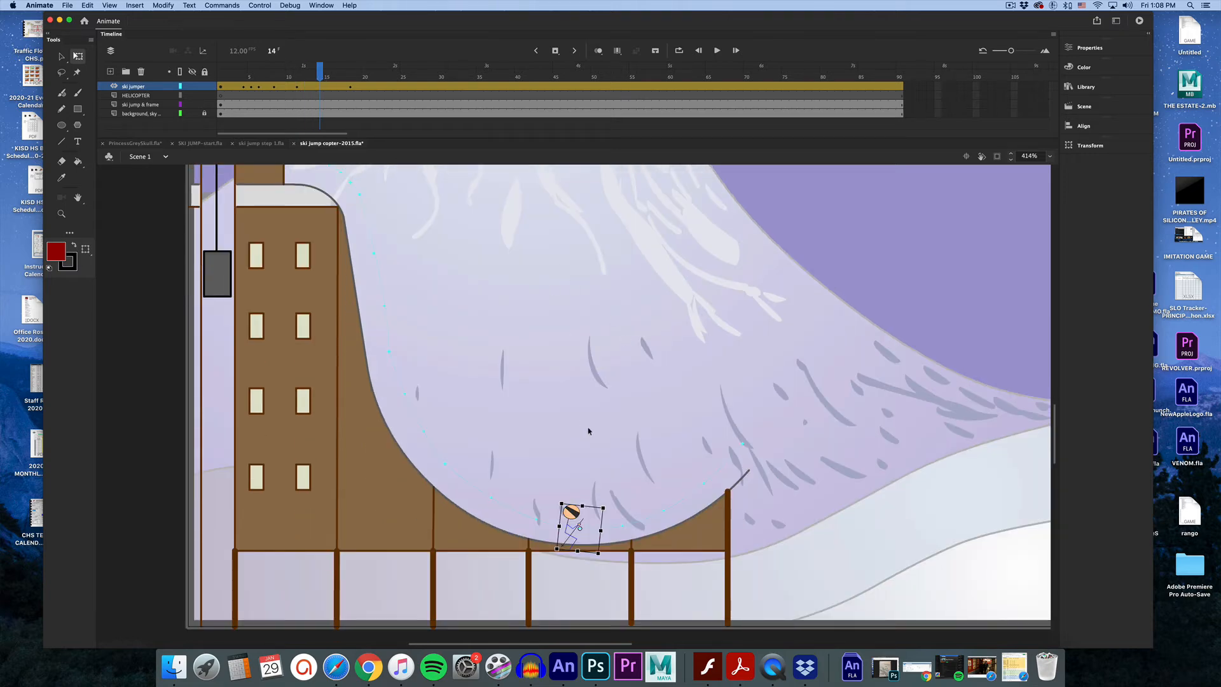
{"action": "key", "text": "Up"}
{"action": "key", "text": "Up"}
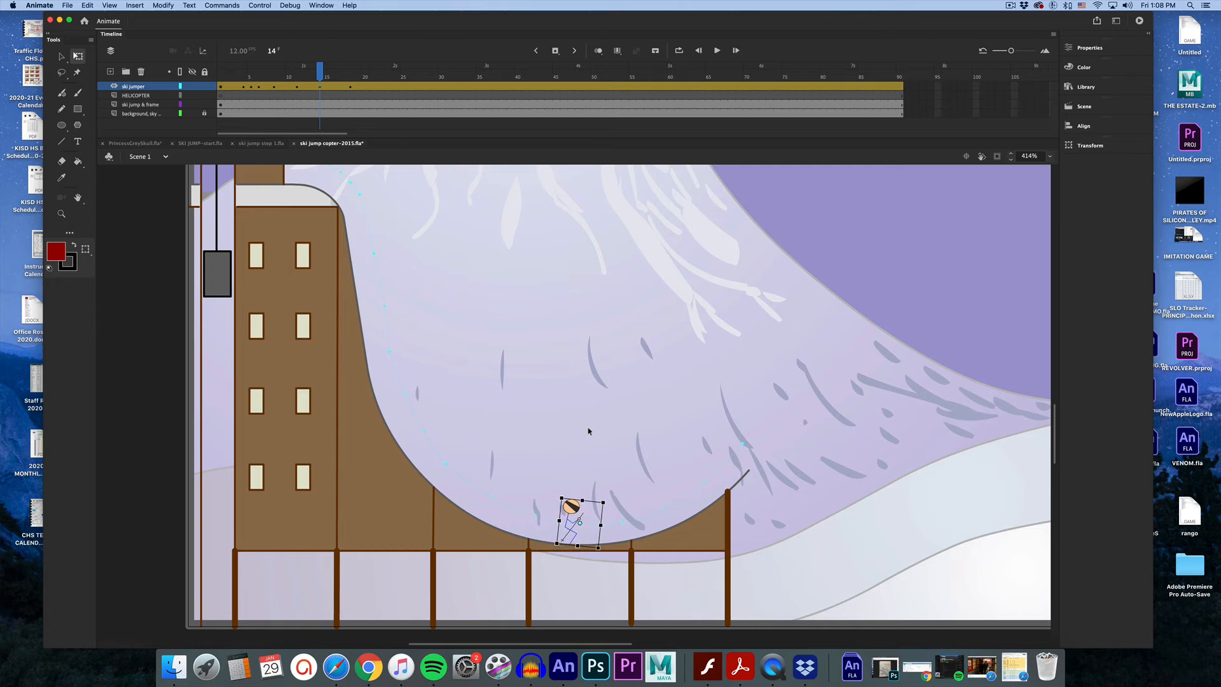
{"action": "key", "text": "Up"}
{"action": "left_click_drag", "start_coordinate": [609, 501], "coordinate": [608, 498]}
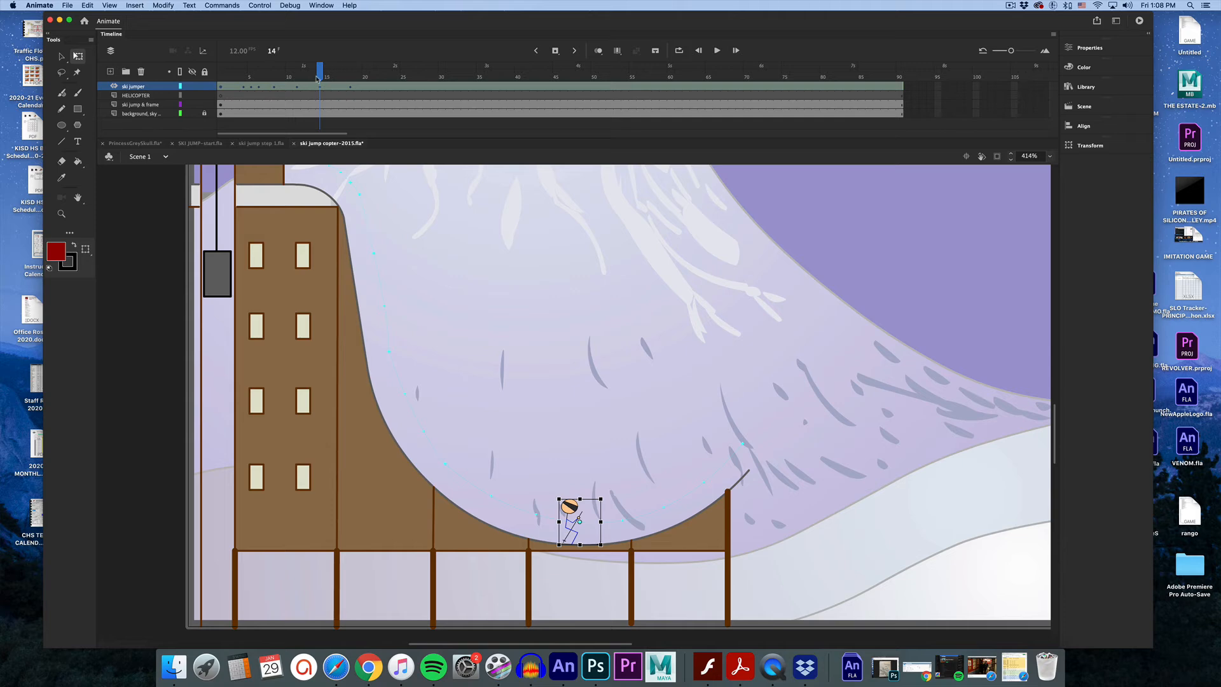
Split the skier's motion tween at frame 19 and remove the motion tween from the section after it.
{"action": "left_click_drag", "start_coordinate": [319, 77], "coordinate": [351, 75]}
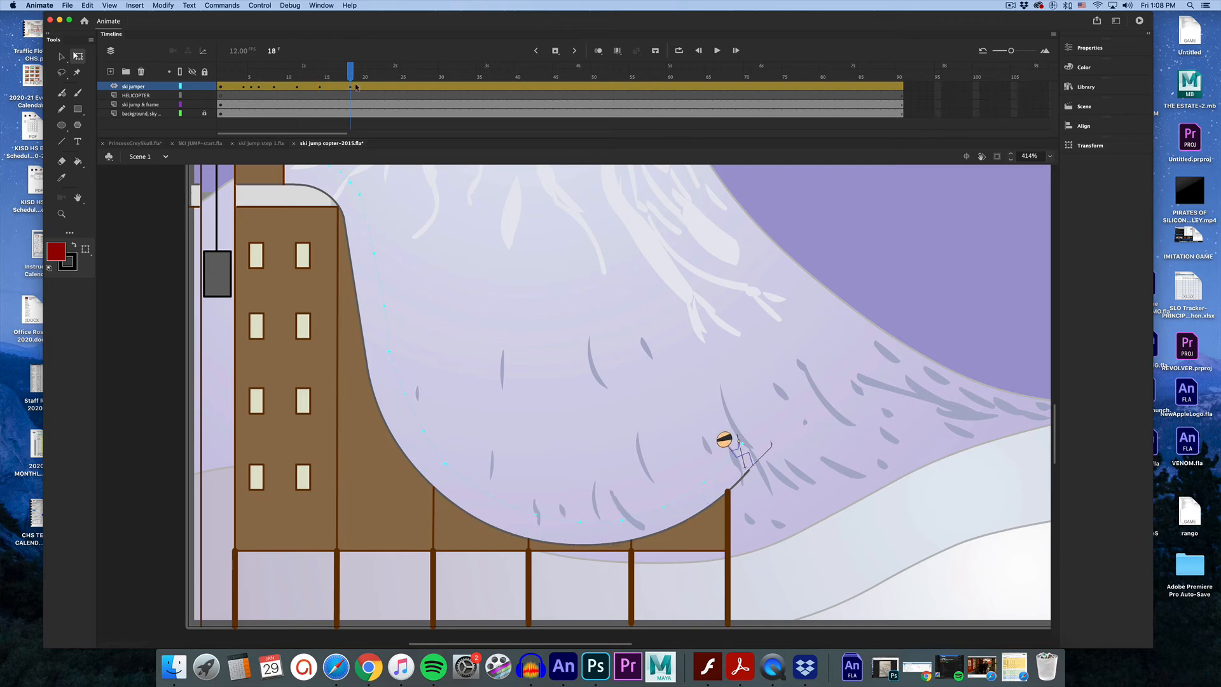
{"action": "left_click", "coordinate": [357, 87]}
{"action": "right_click", "coordinate": [357, 87]}
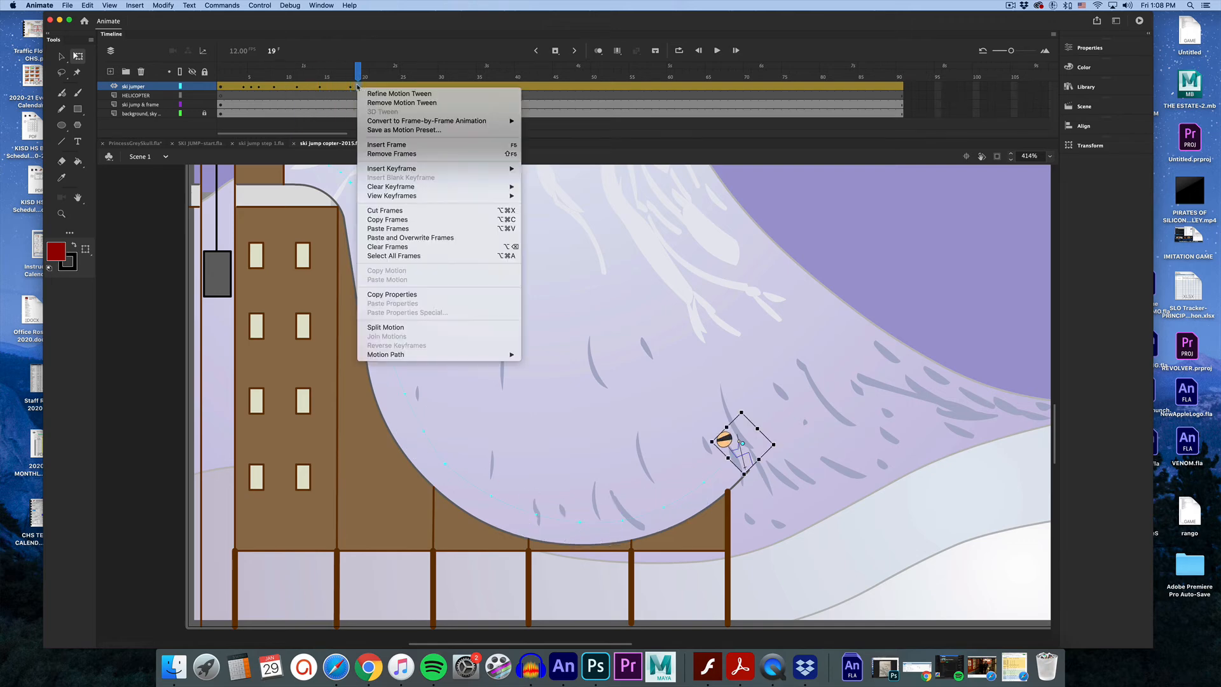
{"action": "left_click", "coordinate": [431, 328]}
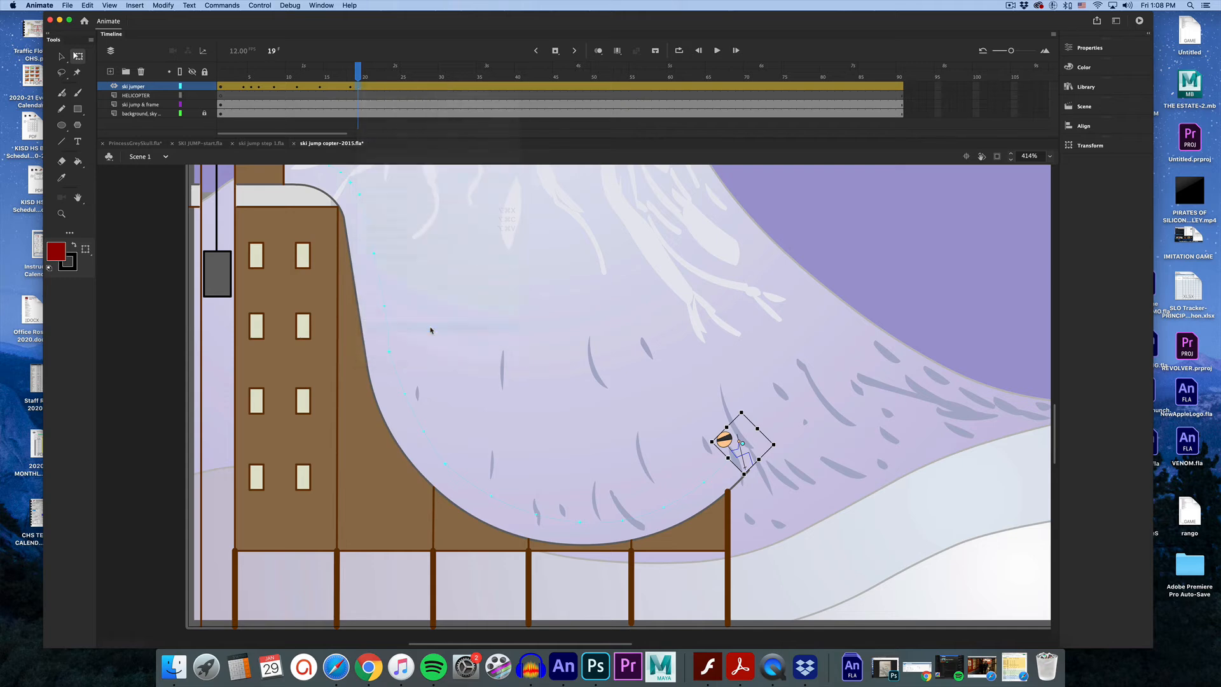
{"action": "right_click", "coordinate": [374, 87]}
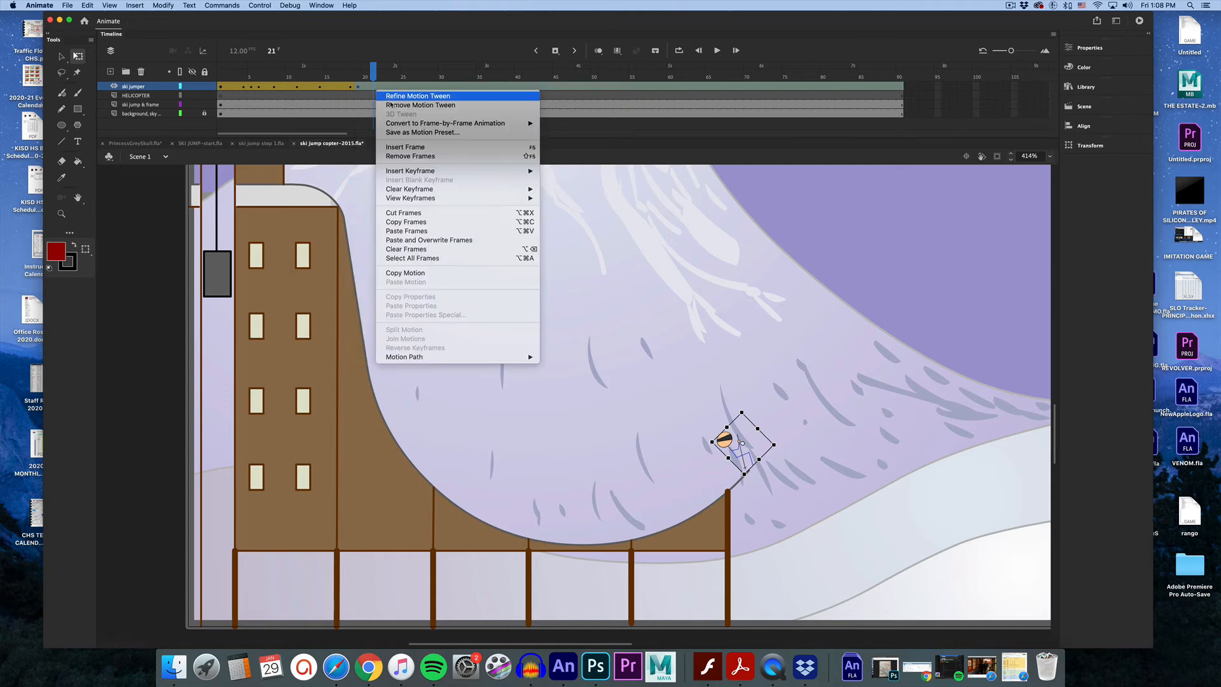
{"action": "left_click", "coordinate": [393, 105]}
Place the copter symbol from the Library on the HELICOPTER layer just off the stage's right edge.
{"action": "left_click_drag", "start_coordinate": [379, 81], "coordinate": [327, 82]}
{"action": "left_click", "coordinate": [358, 87]}
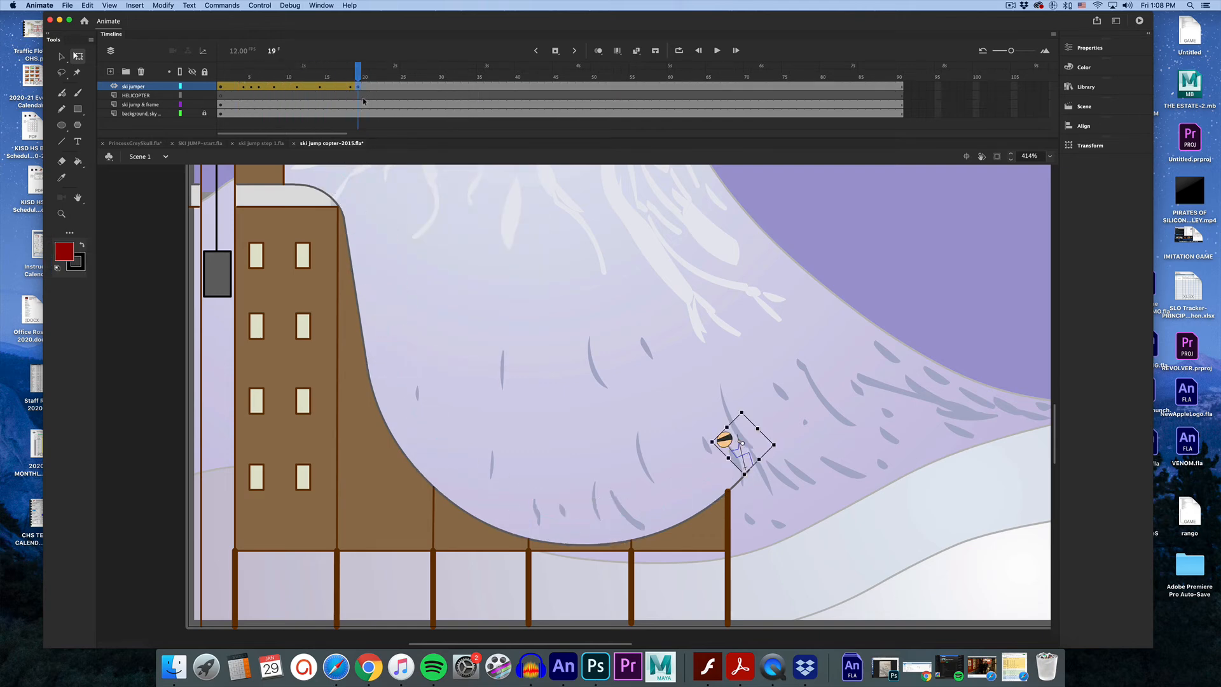
{"action": "left_click", "coordinate": [350, 87]}
{"action": "left_click", "coordinate": [358, 88]}
{"action": "left_click", "coordinate": [62, 214]}
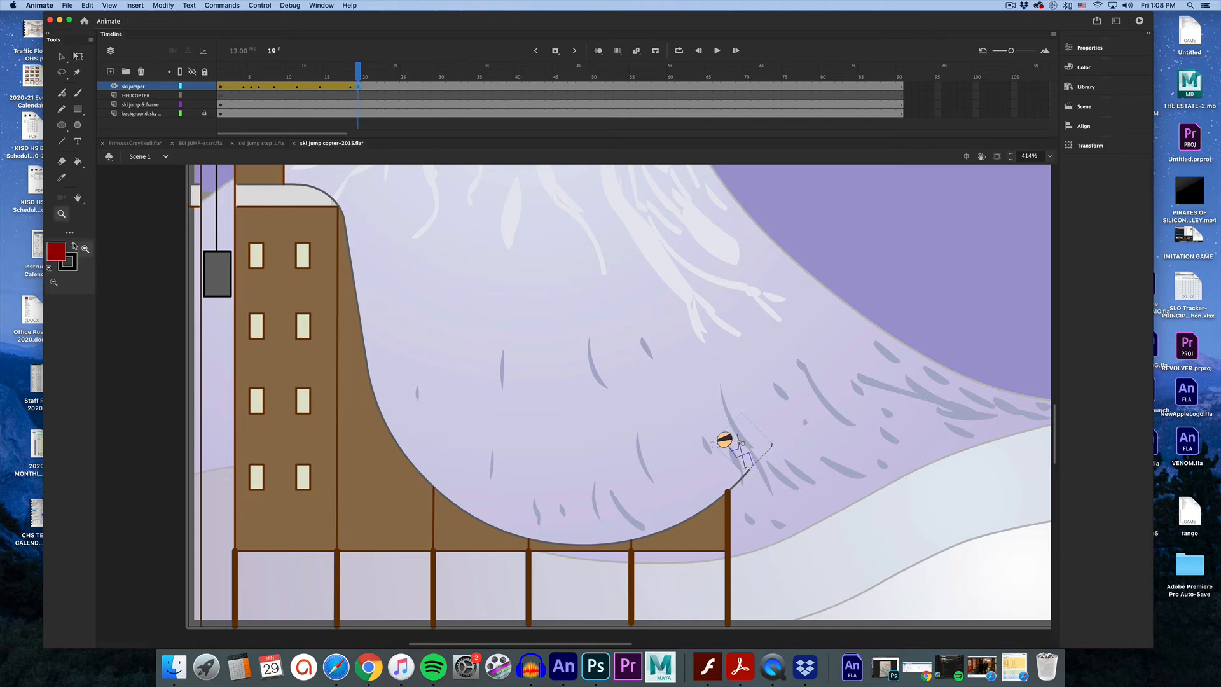
{"action": "left_click", "coordinate": [828, 347], "text": "alt"}
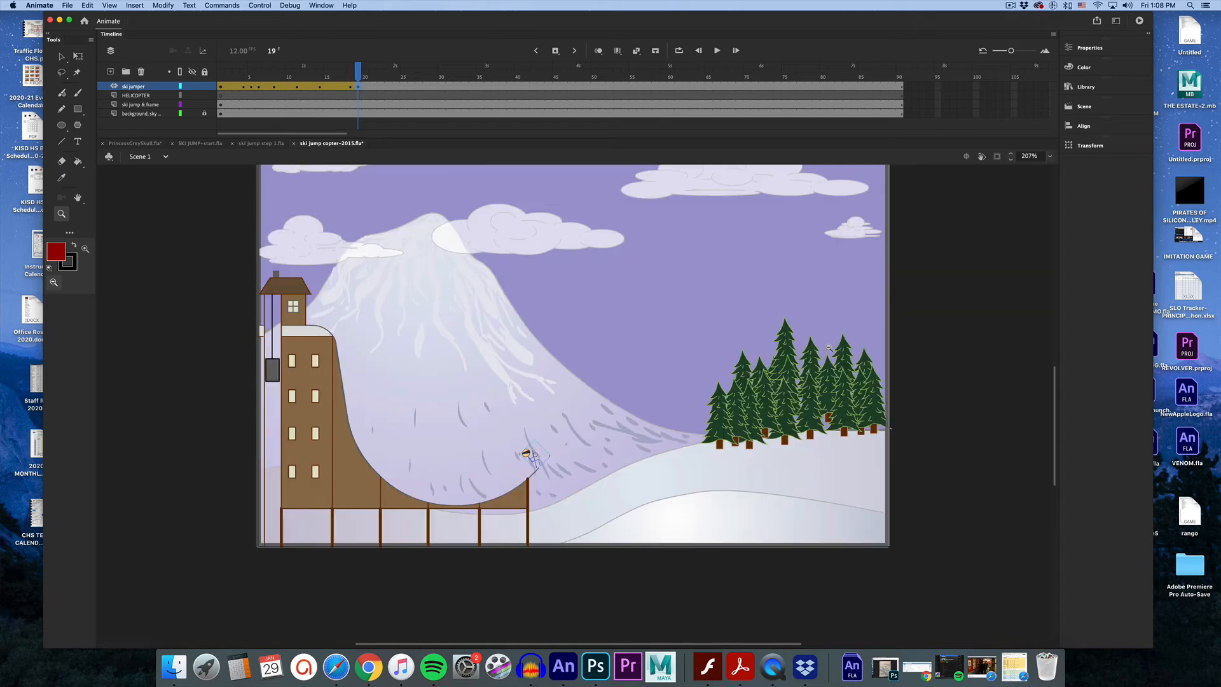
{"action": "left_click", "coordinate": [154, 96]}
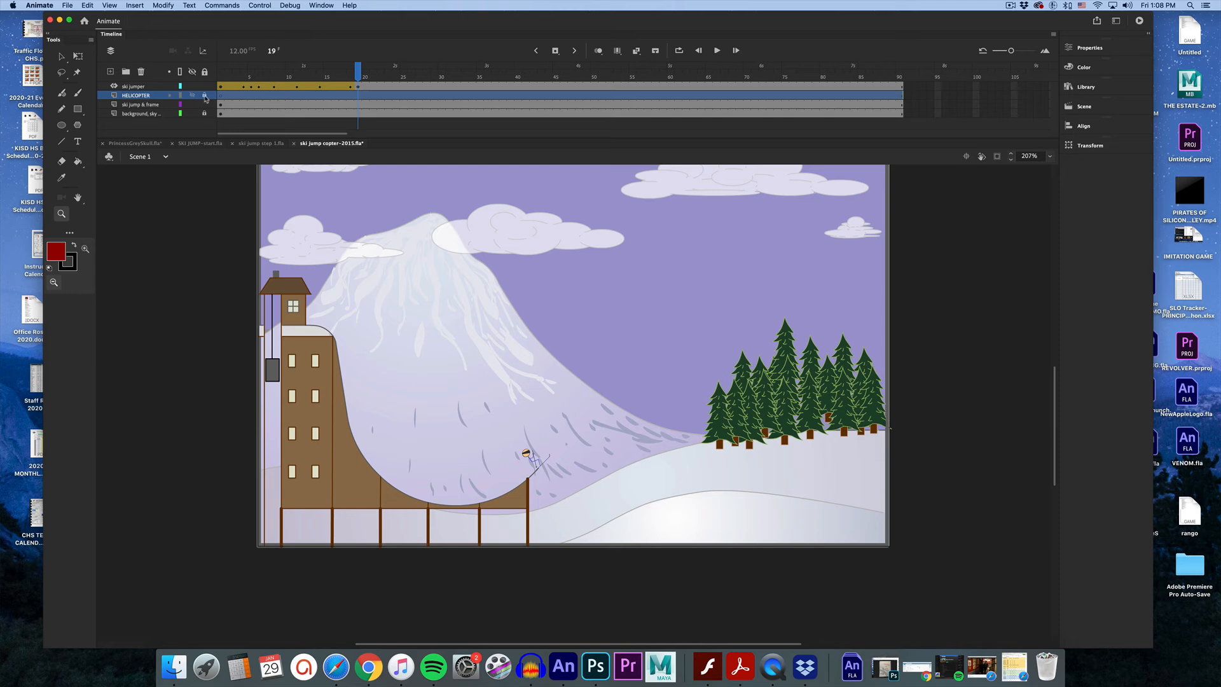
{"action": "left_click", "coordinate": [1085, 87]}
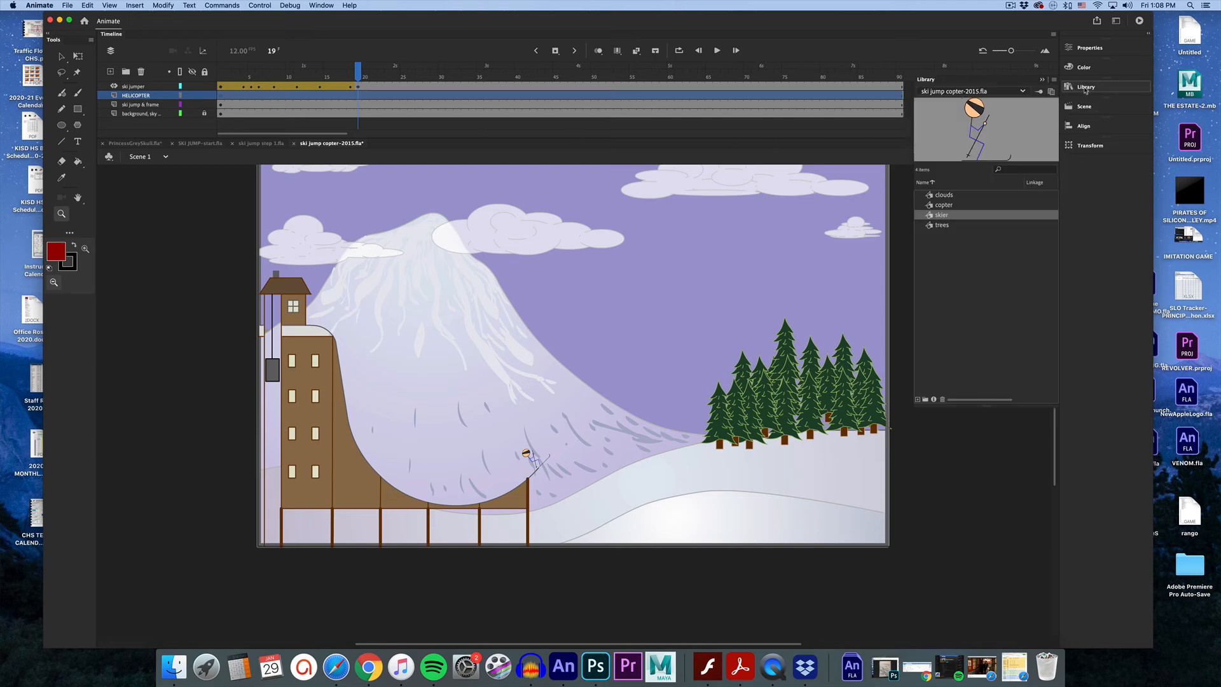
{"action": "left_click", "coordinate": [944, 204]}
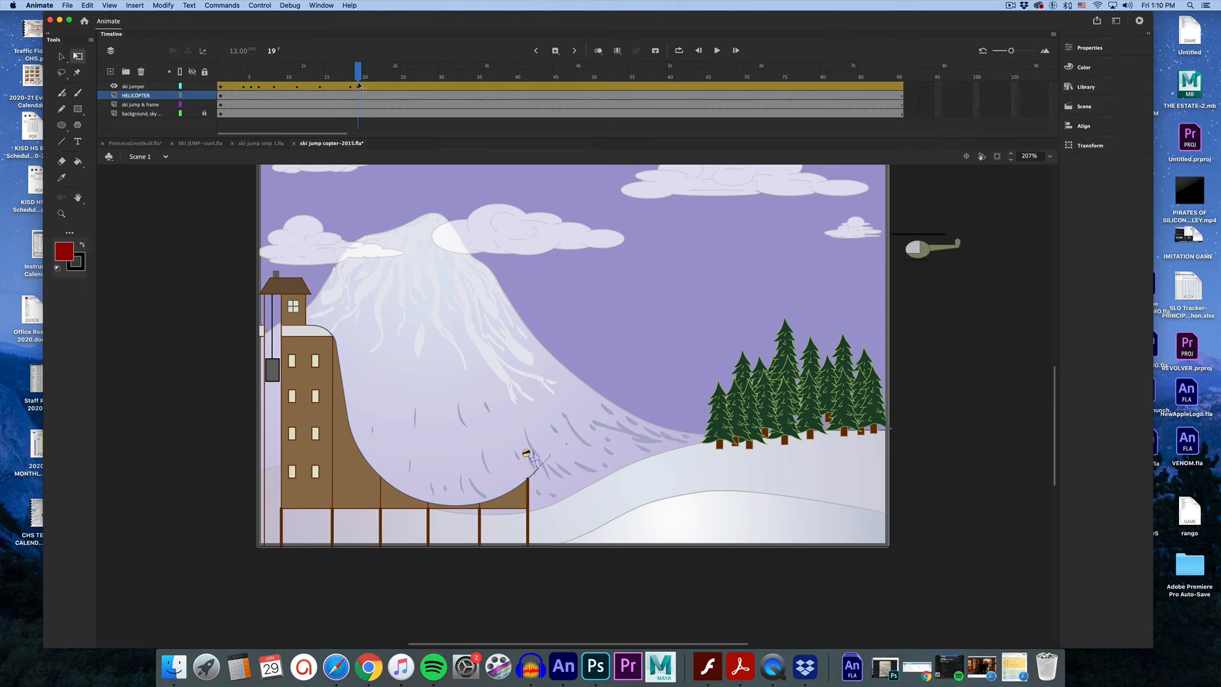
At frame 30, move the skier up high toward the helicopter and rotate it with Free Transform.
{"action": "left_click", "coordinate": [358, 88]}
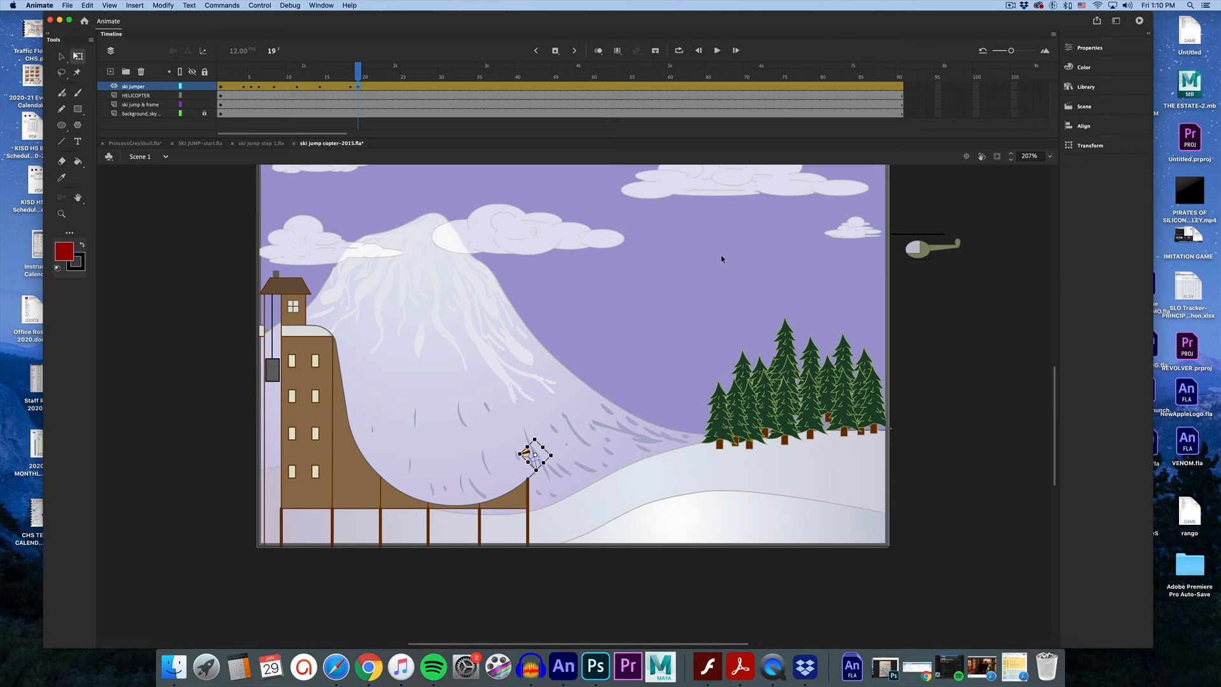
{"action": "left_click", "coordinate": [443, 75]}
{"action": "key", "text": "v"}
{"action": "left_click_drag", "start_coordinate": [602, 389], "coordinate": [757, 251]}
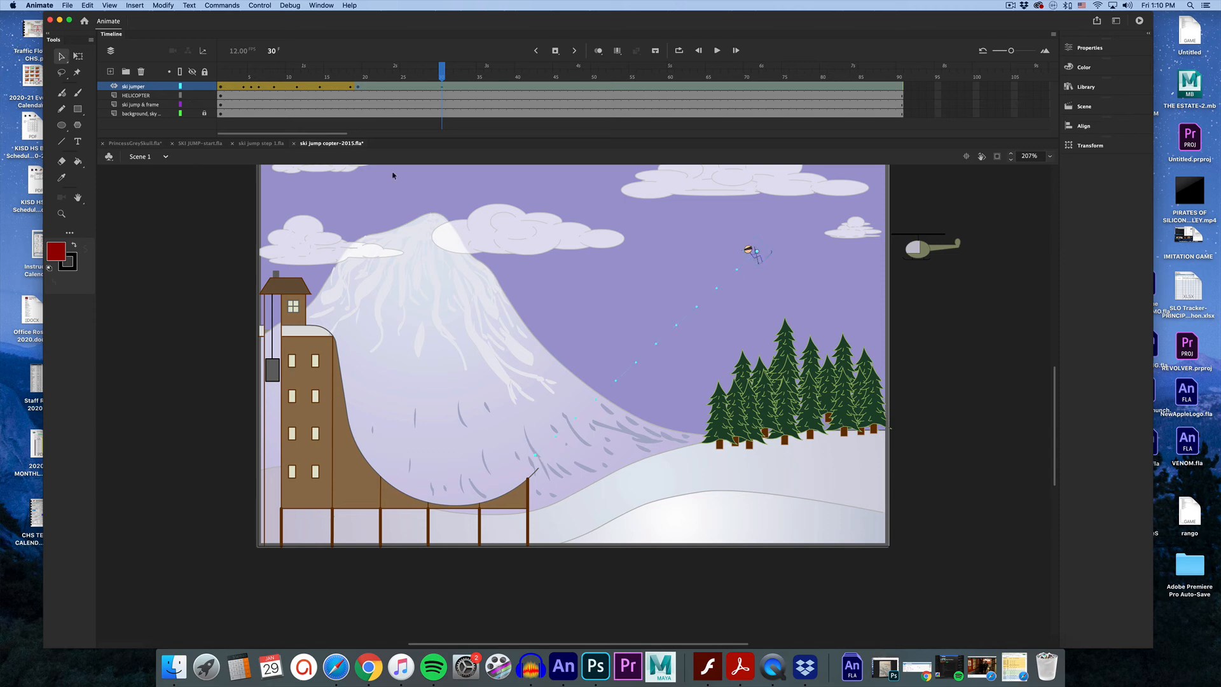
{"action": "left_click", "coordinate": [78, 56]}
{"action": "left_click_drag", "start_coordinate": [763, 278], "coordinate": [765, 242]}
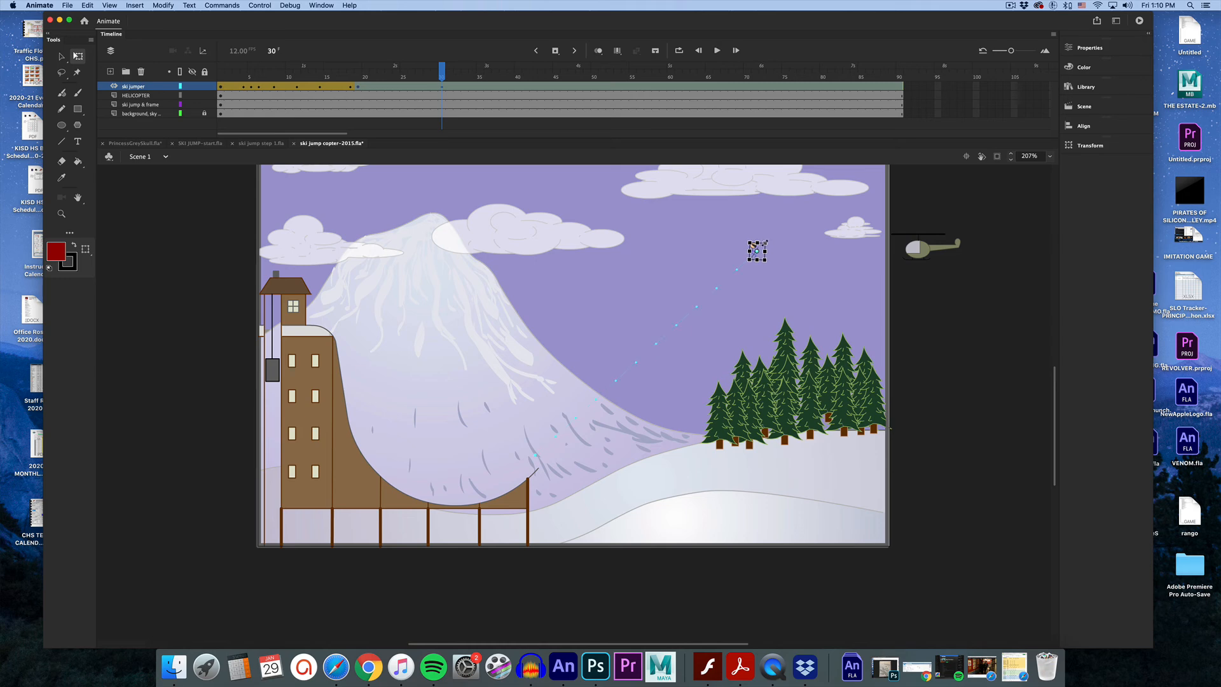
Bend the skier's straight motion path slightly upward into an arc.
{"action": "left_click", "coordinate": [681, 339]}
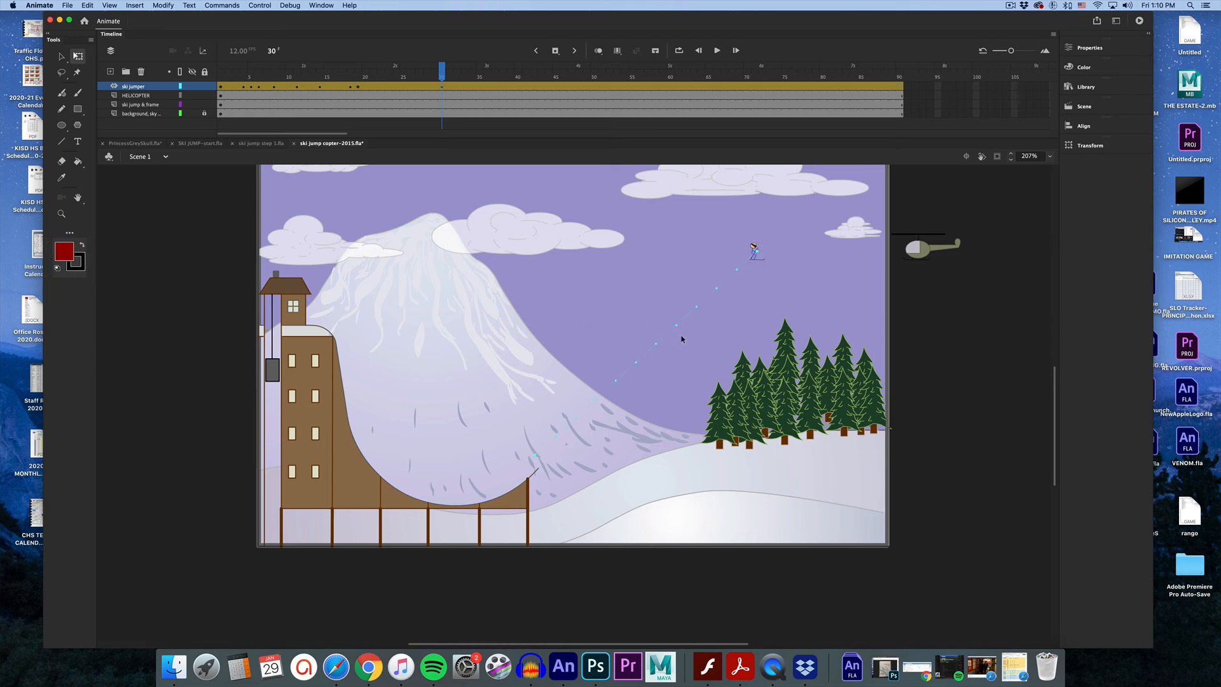
{"action": "left_click", "coordinate": [673, 333]}
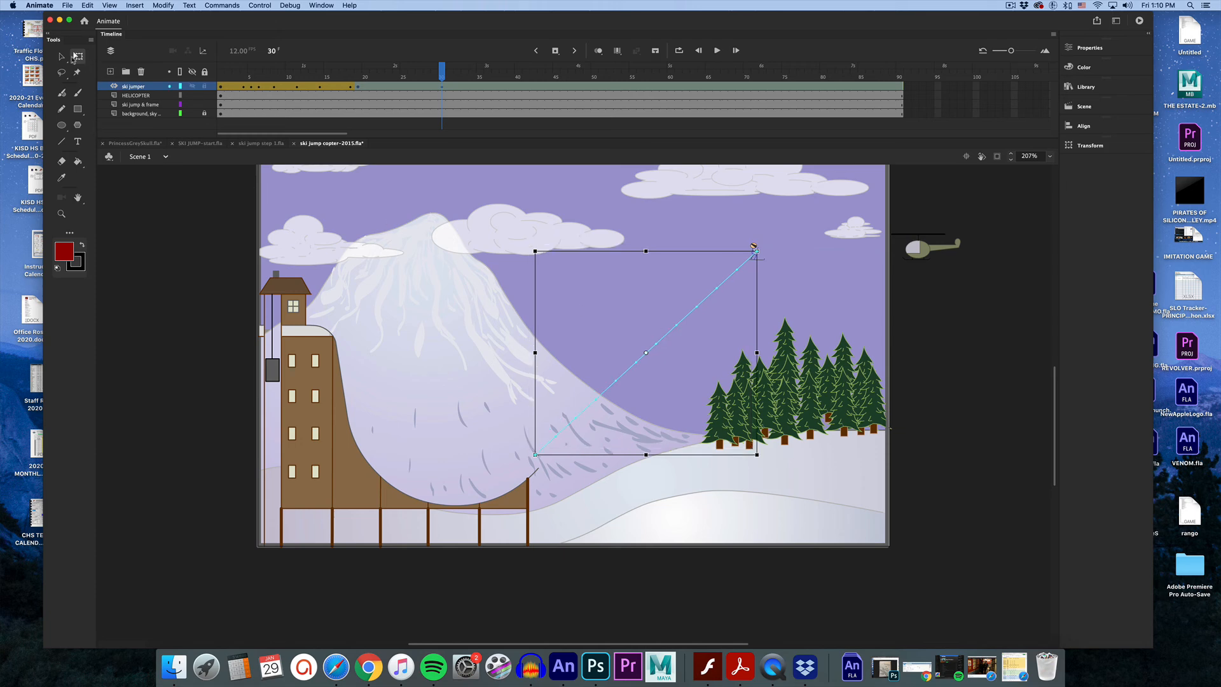
{"action": "left_click", "coordinate": [61, 56]}
{"action": "left_click", "coordinate": [564, 341]}
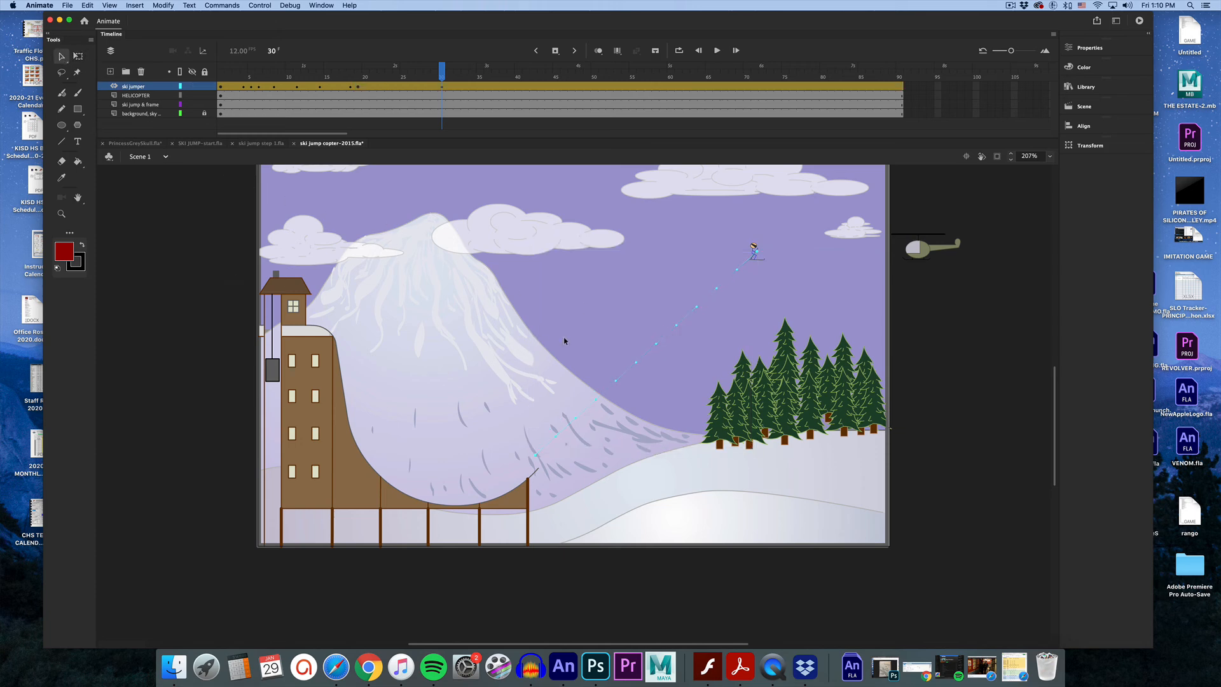
{"action": "left_click_drag", "start_coordinate": [653, 347], "coordinate": [643, 319]}
Create a motion tween on the HELICOPTER layer at frame 30.
{"action": "mouse_move", "coordinate": [442, 70]}
{"action": "left_mouse_down"}
{"action": "mouse_move", "coordinate": [246, 71]}
{"action": "mouse_move", "coordinate": [443, 88]}
{"action": "left_mouse_up"}
{"action": "left_click", "coordinate": [444, 96]}
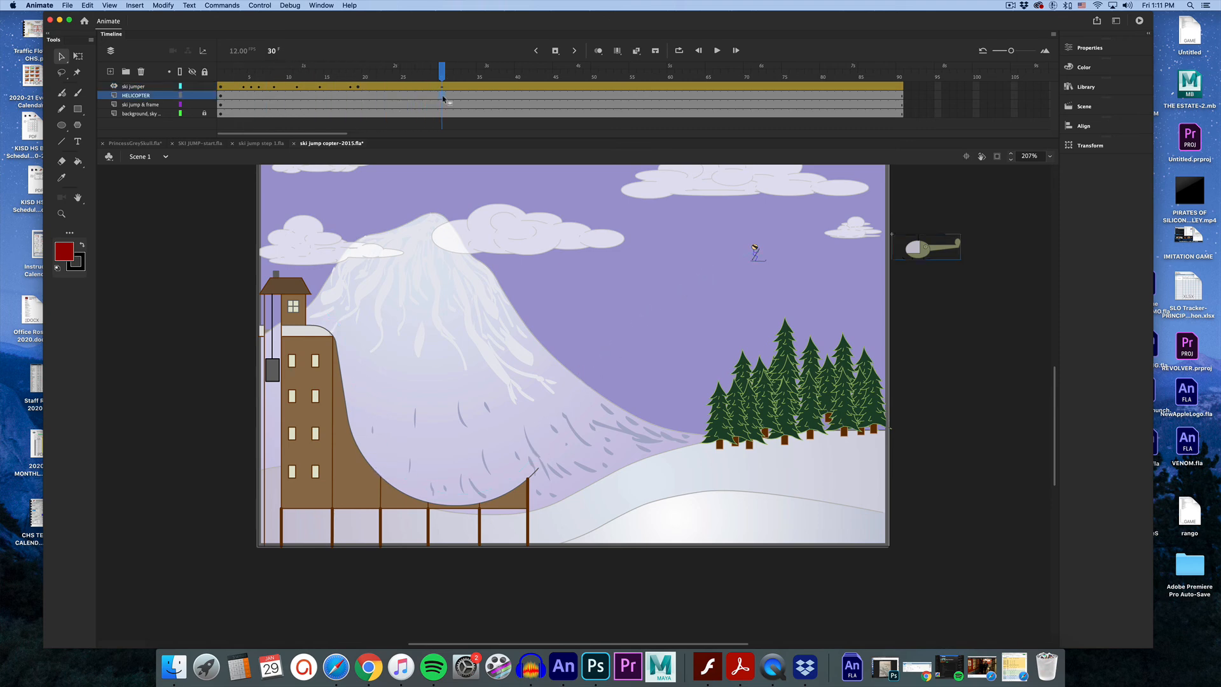
{"action": "right_click", "coordinate": [443, 96]}
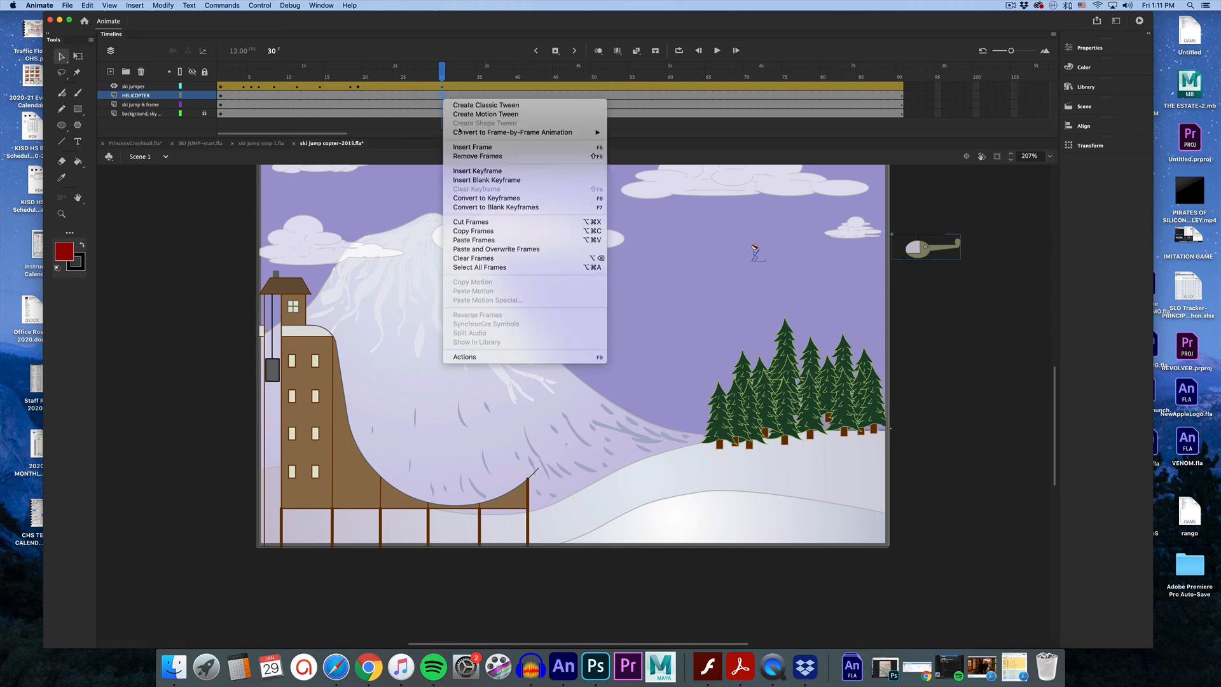
{"action": "left_click", "coordinate": [466, 115]}
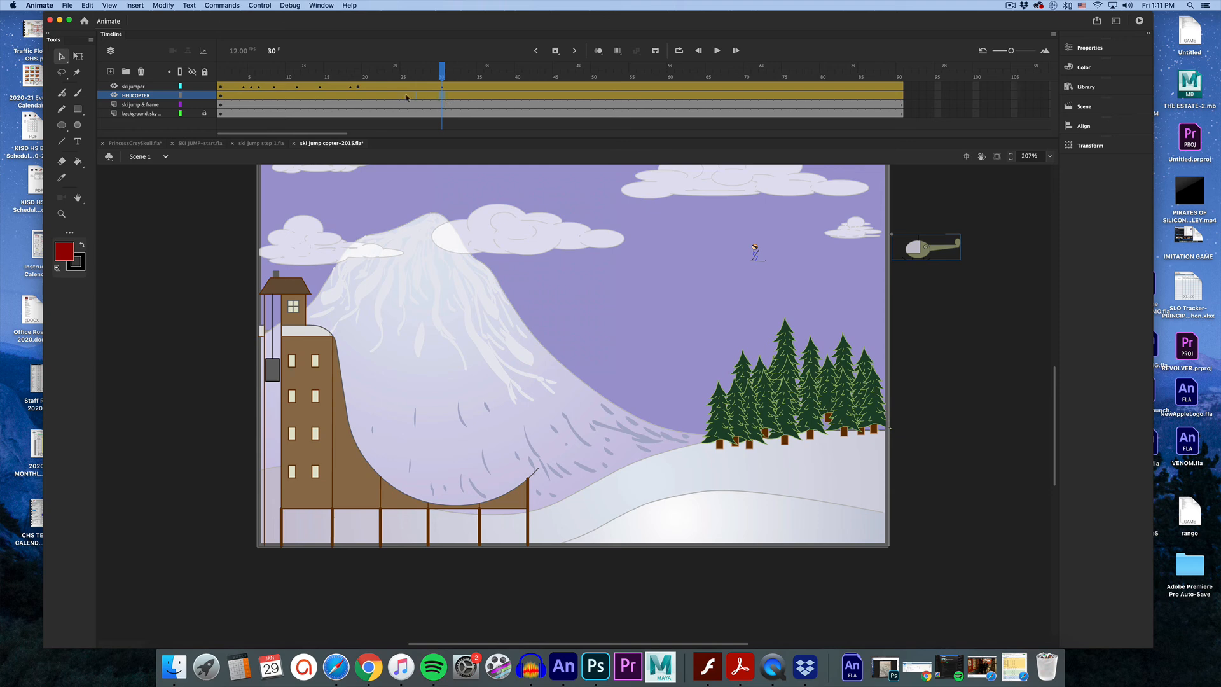
Insert a keyframe for all properties on the HELICOPTER layer at frame 19.
{"action": "left_click", "coordinate": [359, 97]}
{"action": "right_click", "coordinate": [359, 97]}
{"action": "mouse_move", "coordinate": [405, 180]}
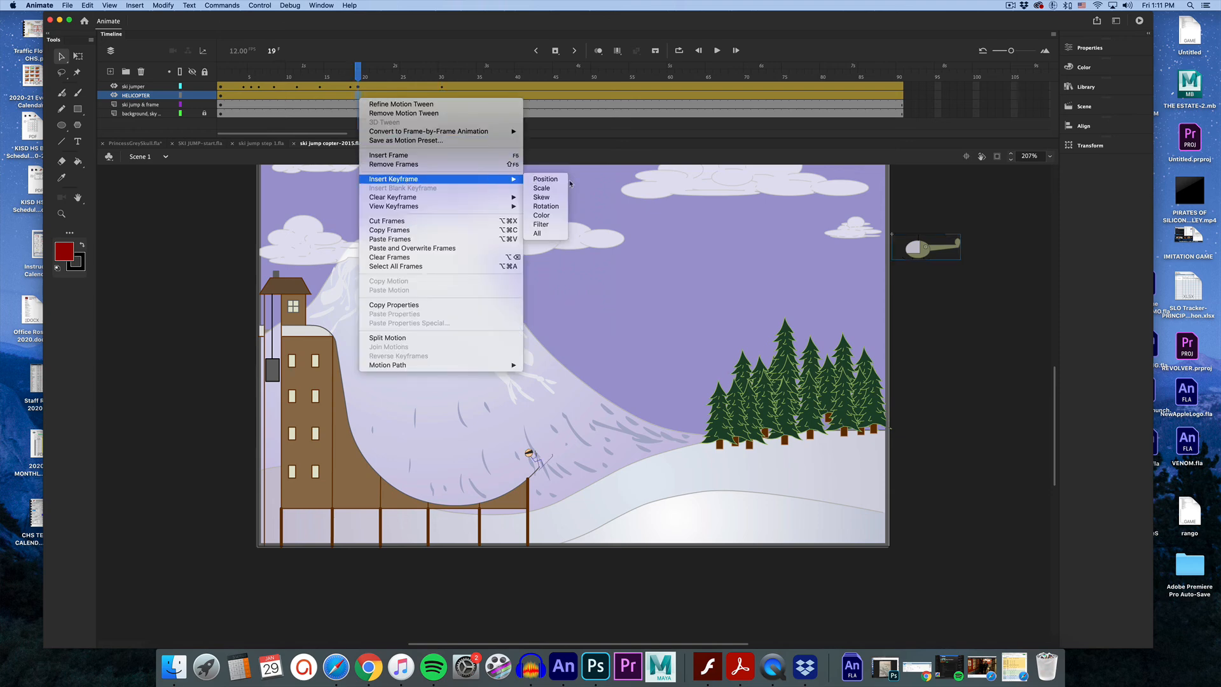
{"action": "left_click", "coordinate": [539, 233]}
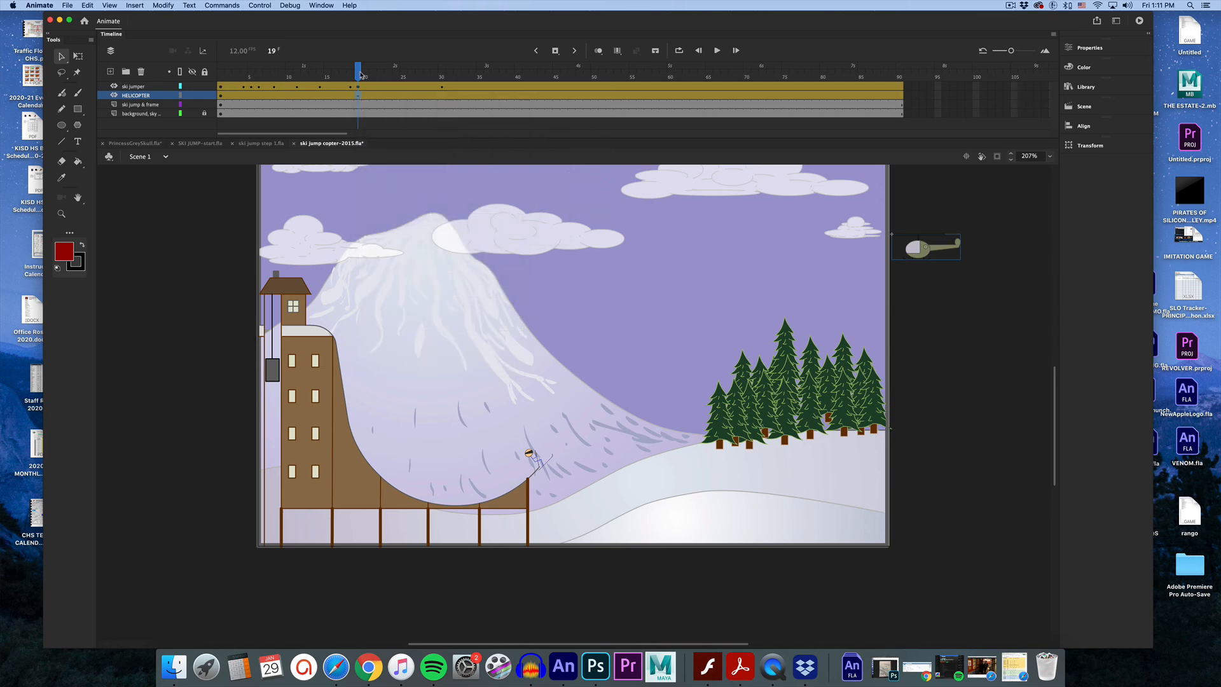
At frame 30, move the helicopter left onto the stage above the skier's landing area.
{"action": "left_click_drag", "start_coordinate": [360, 75], "coordinate": [442, 75]}
{"action": "left_click_drag", "start_coordinate": [922, 253], "coordinate": [757, 253]}
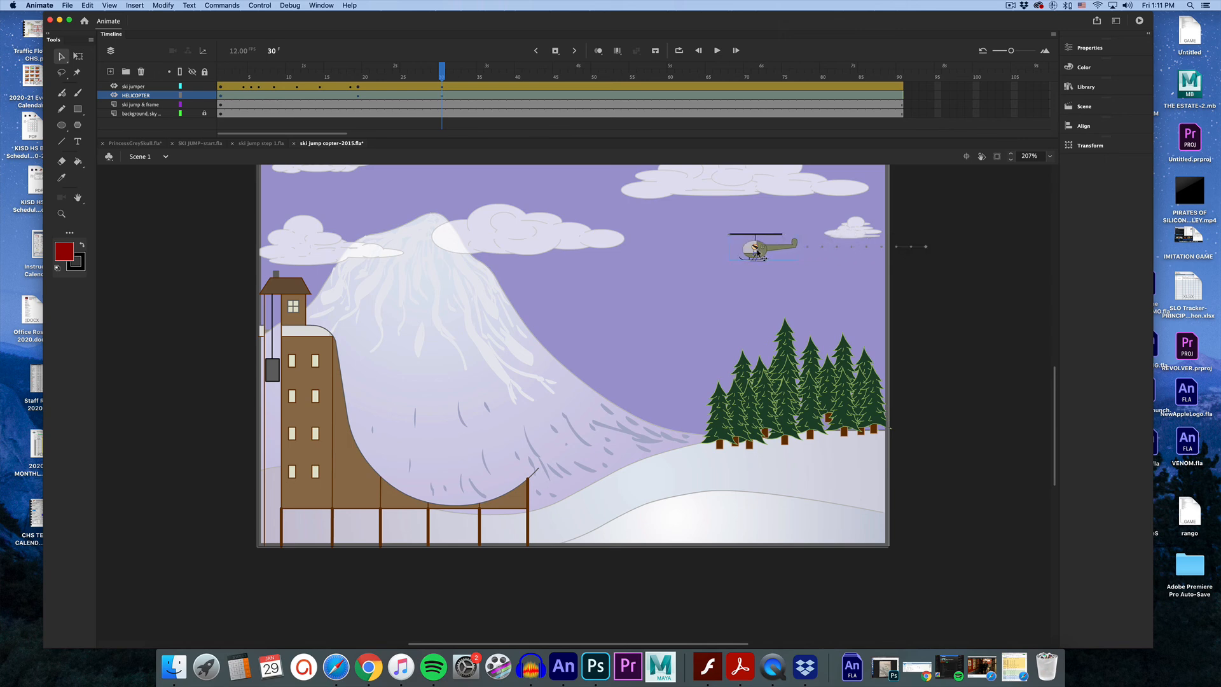
Remove the ski jumper layer's frames after frame 30.
{"action": "left_click", "coordinate": [443, 87]}
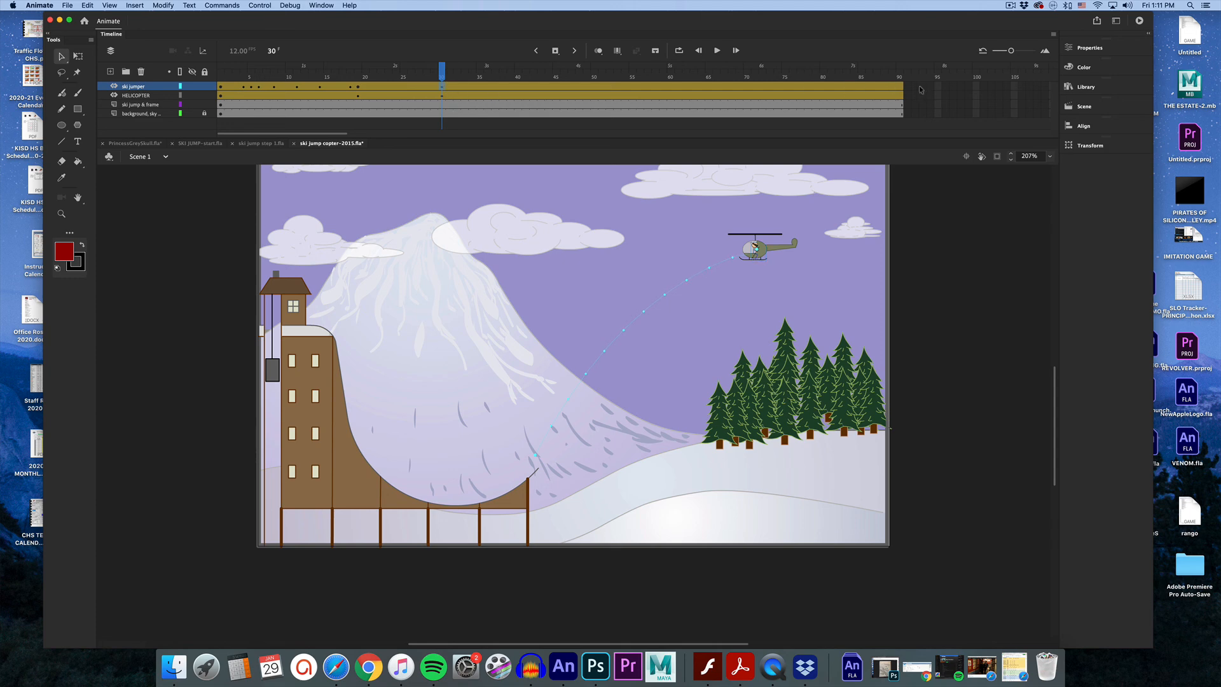
{"action": "left_click_drag", "start_coordinate": [920, 90], "coordinate": [450, 89]}
{"action": "right_click", "coordinate": [450, 89]}
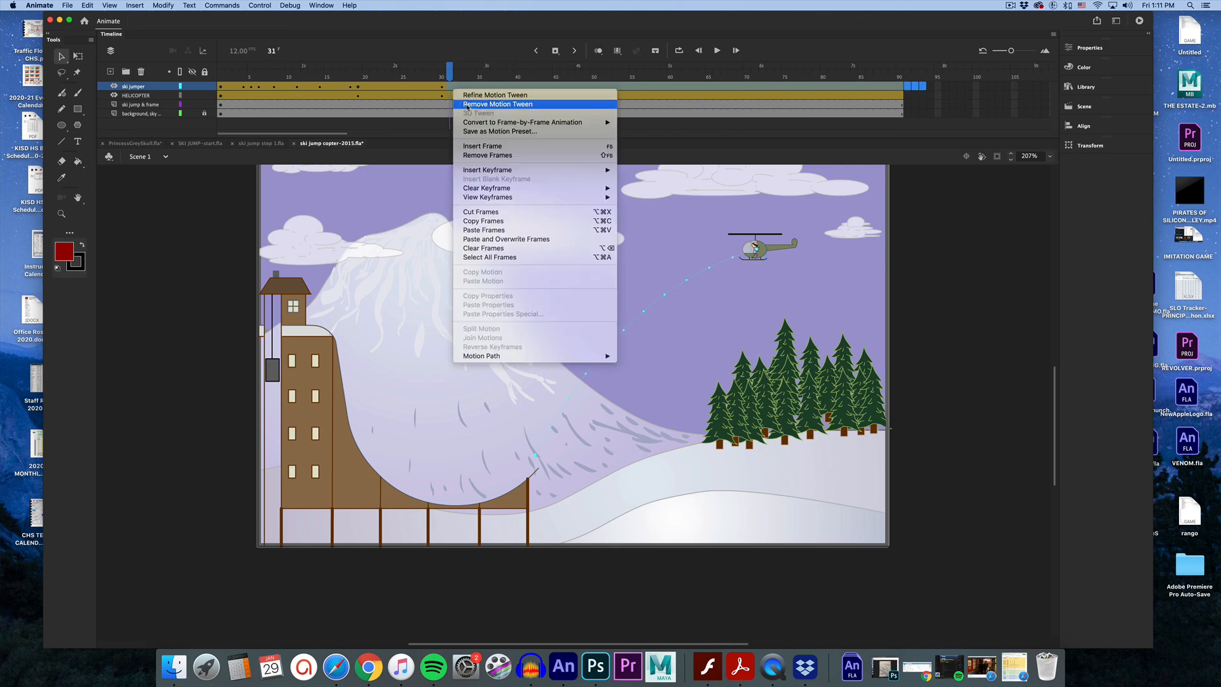
{"action": "left_click", "coordinate": [487, 156]}
{"action": "mouse_move", "coordinate": [451, 77]}
{"action": "left_mouse_down"}
{"action": "mouse_move", "coordinate": [419, 73]}
{"action": "mouse_move", "coordinate": [451, 78]}
{"action": "left_mouse_up"}
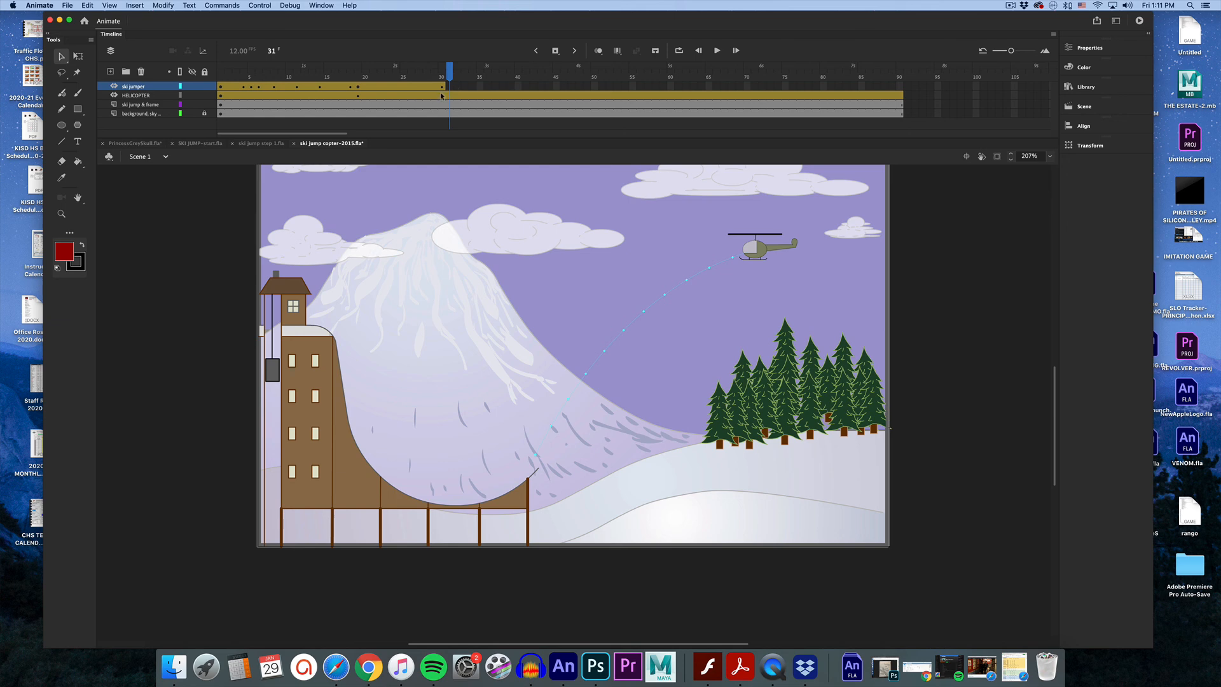
At frame 60, move the helicopter off the stage's left edge.
{"action": "left_click", "coordinate": [441, 95]}
{"action": "left_click_drag", "start_coordinate": [437, 81], "coordinate": [675, 91]}
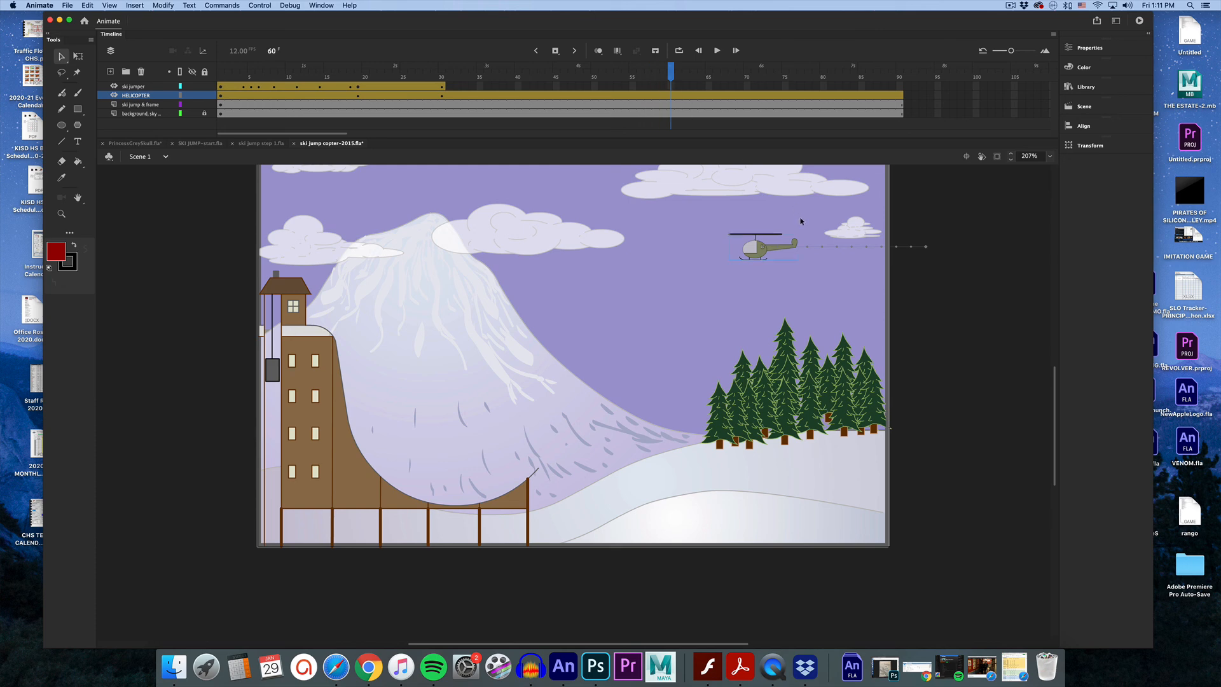
{"action": "left_click_drag", "start_coordinate": [768, 261], "coordinate": [228, 261]}
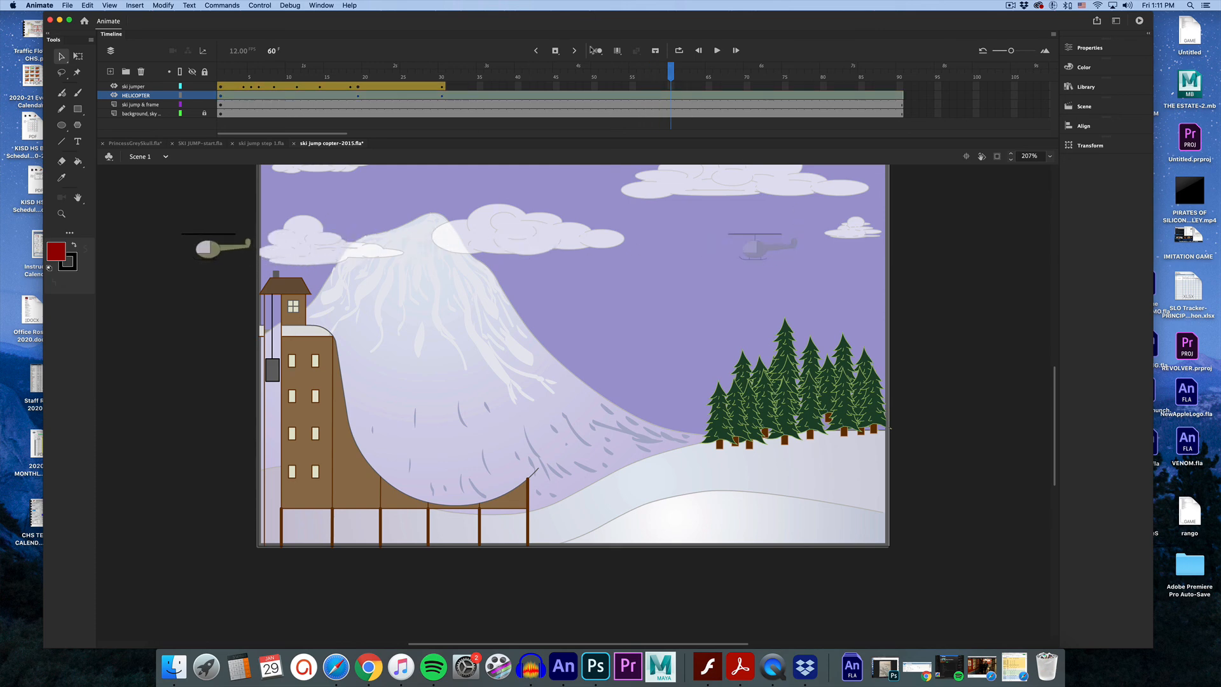
Return to the start of the timeline and test the movie preview.
{"action": "left_click_drag", "start_coordinate": [671, 73], "coordinate": [215, 78]}
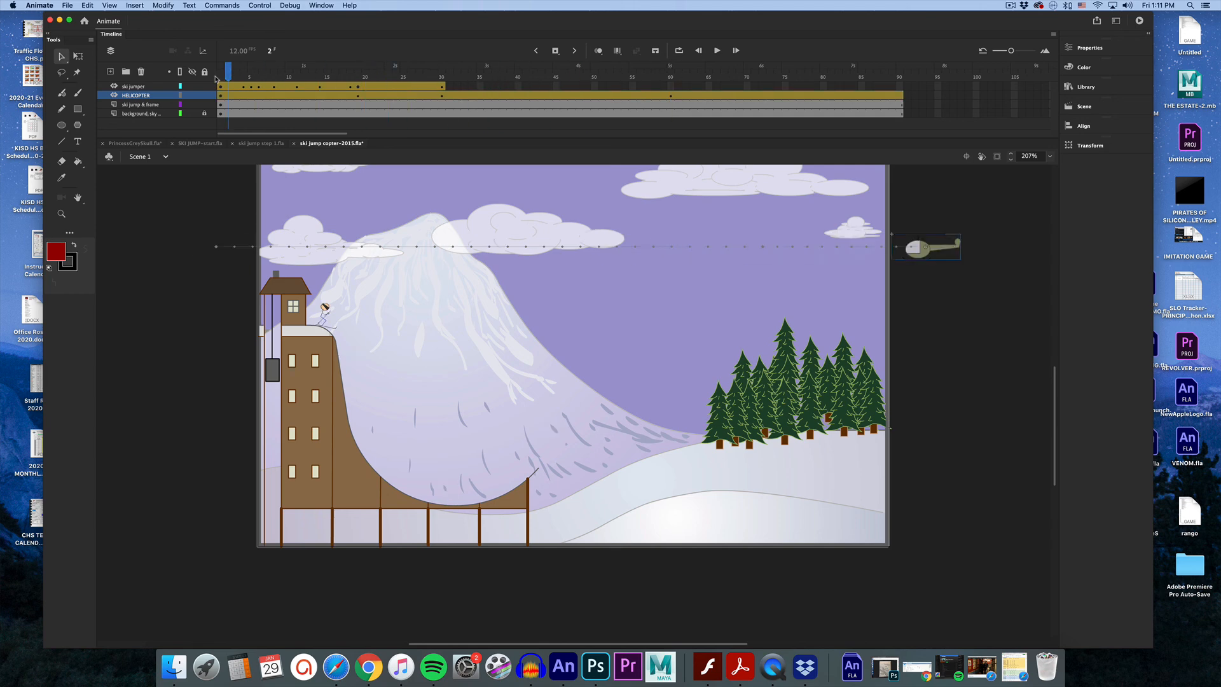
{"action": "key", "text": "super+Return"}
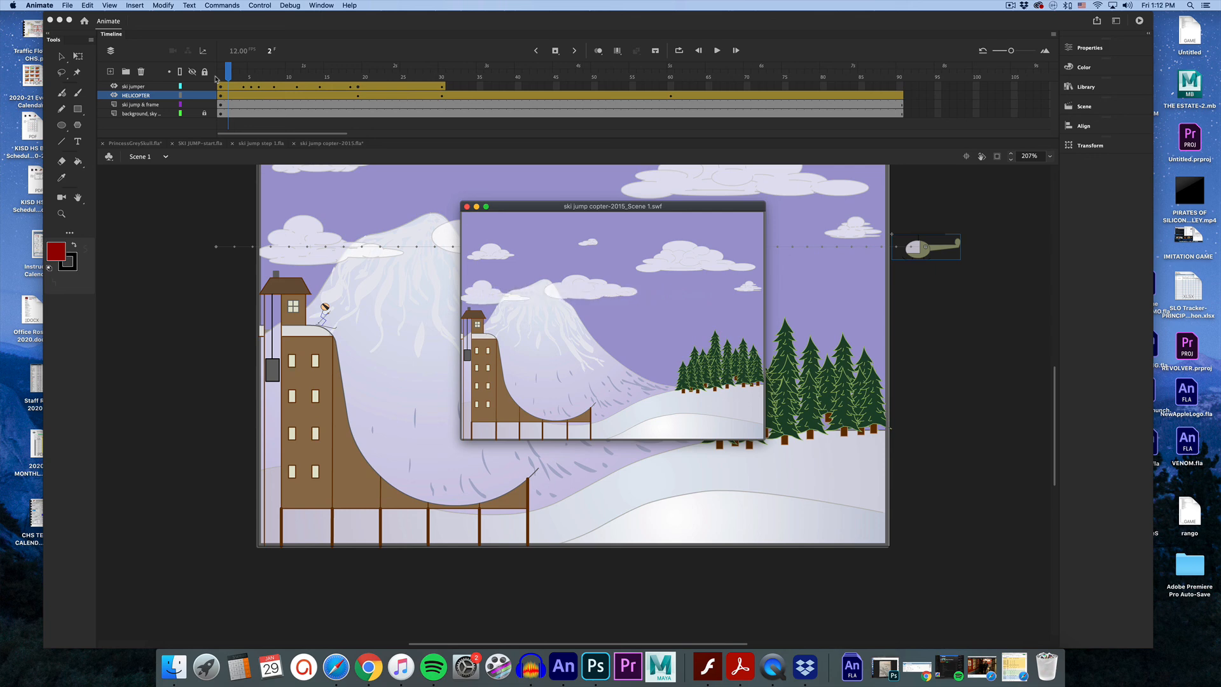
{"action": "left_click", "coordinate": [467, 207]}
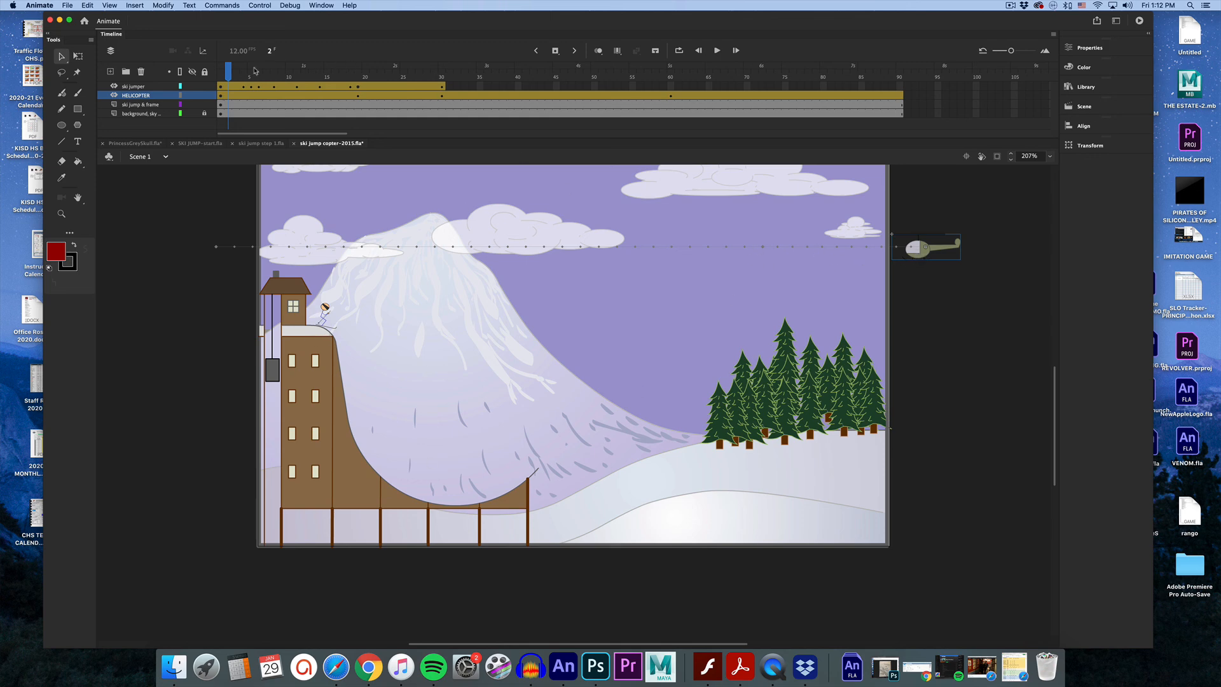
Remove all layers' frames after frame 60 and scrub back to frame 1.
{"action": "left_click_drag", "start_coordinate": [240, 77], "coordinate": [889, 119]}
{"action": "right_click", "coordinate": [888, 119]}
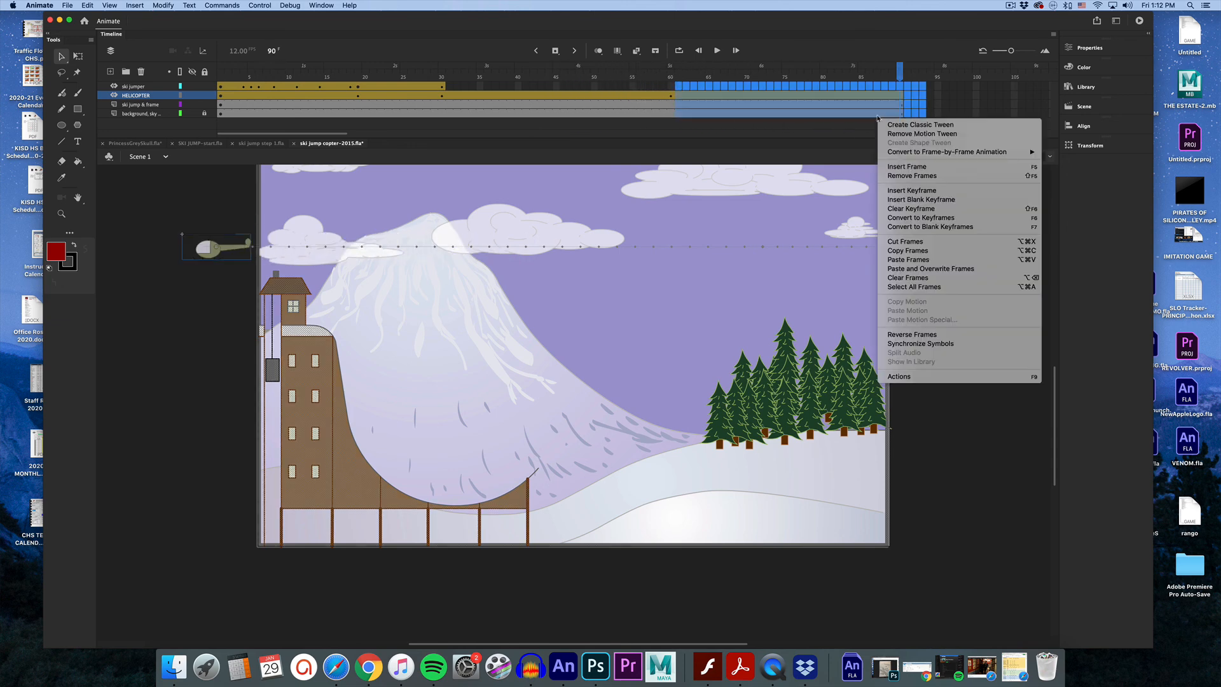
{"action": "left_click", "coordinate": [903, 181]}
{"action": "left_click_drag", "start_coordinate": [670, 75], "coordinate": [194, 79]}
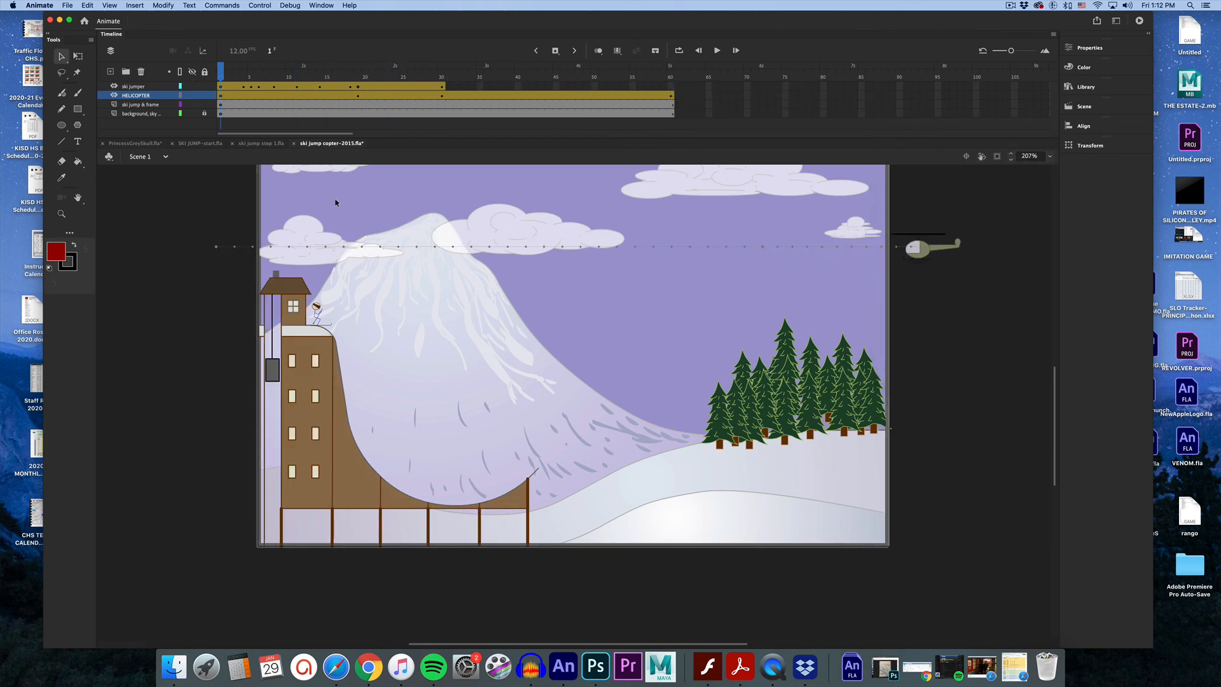